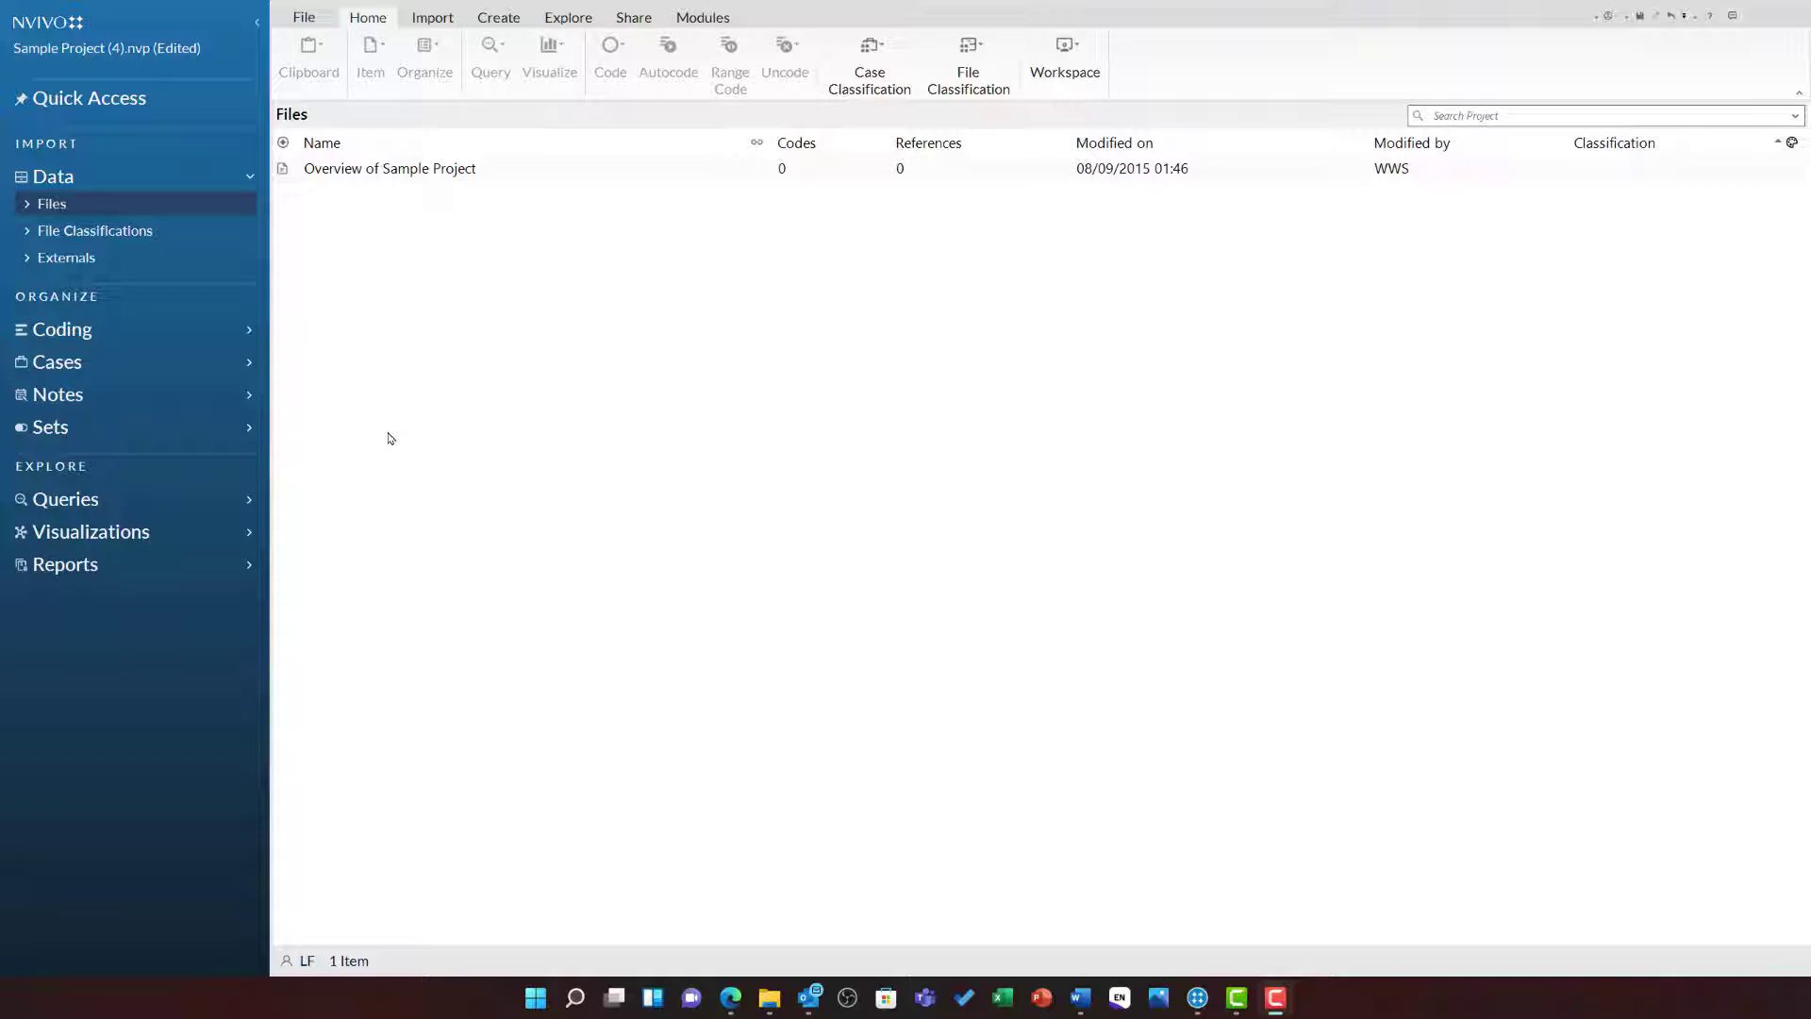
# Create a new Text Search Query from the Explore ribbon.
pyautogui.click(591, 21)
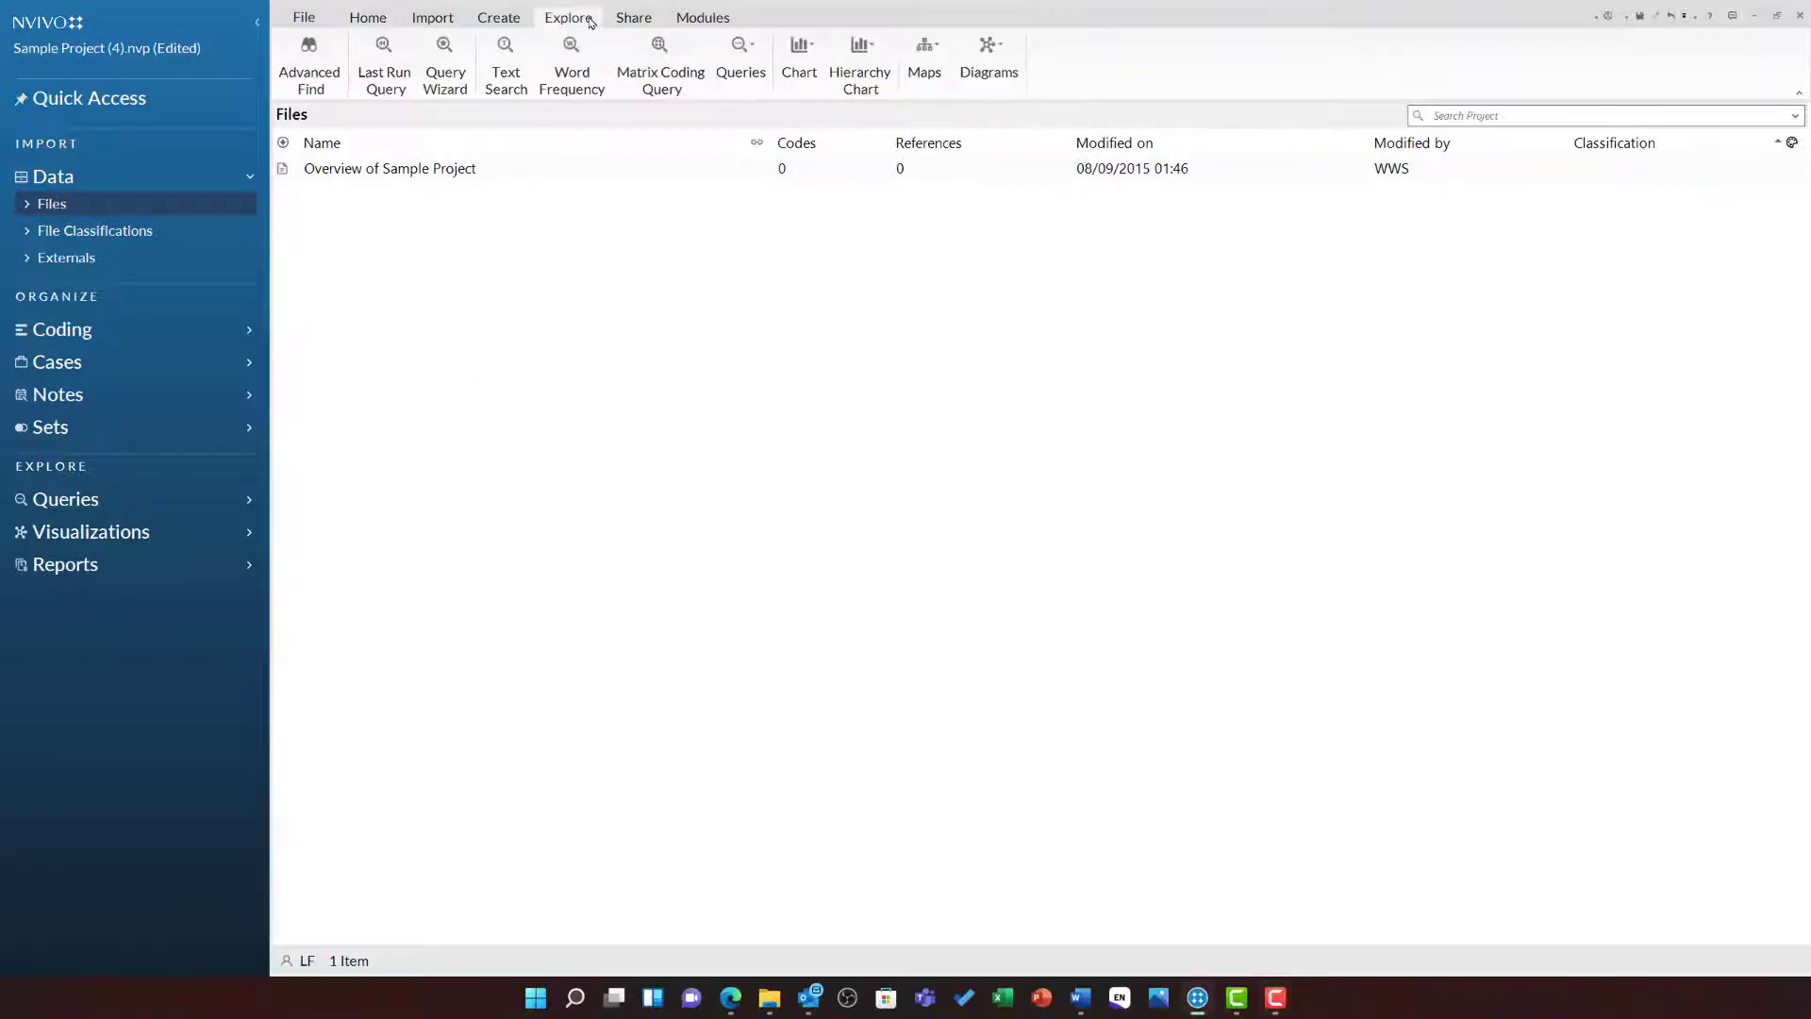
pyautogui.click(506, 75)
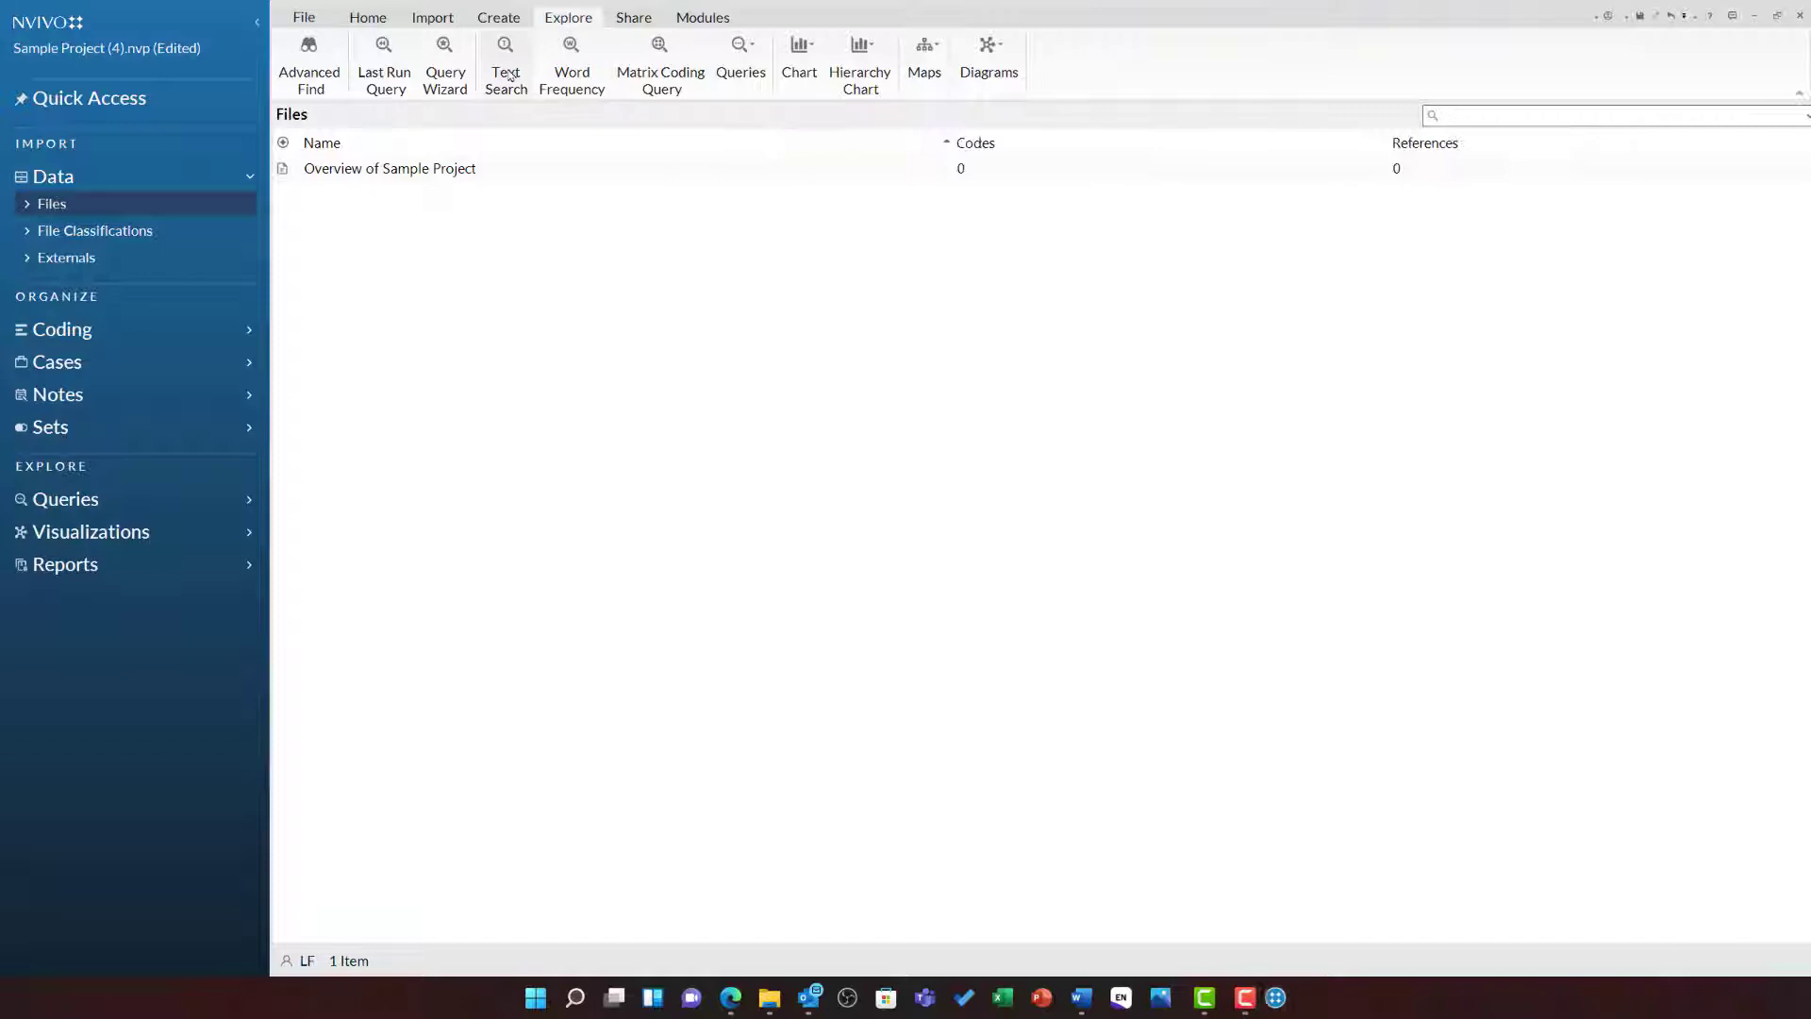
# Search for 'fish' with the Find slider set to 'With stemmed words'.
pyautogui.click(630, 247)
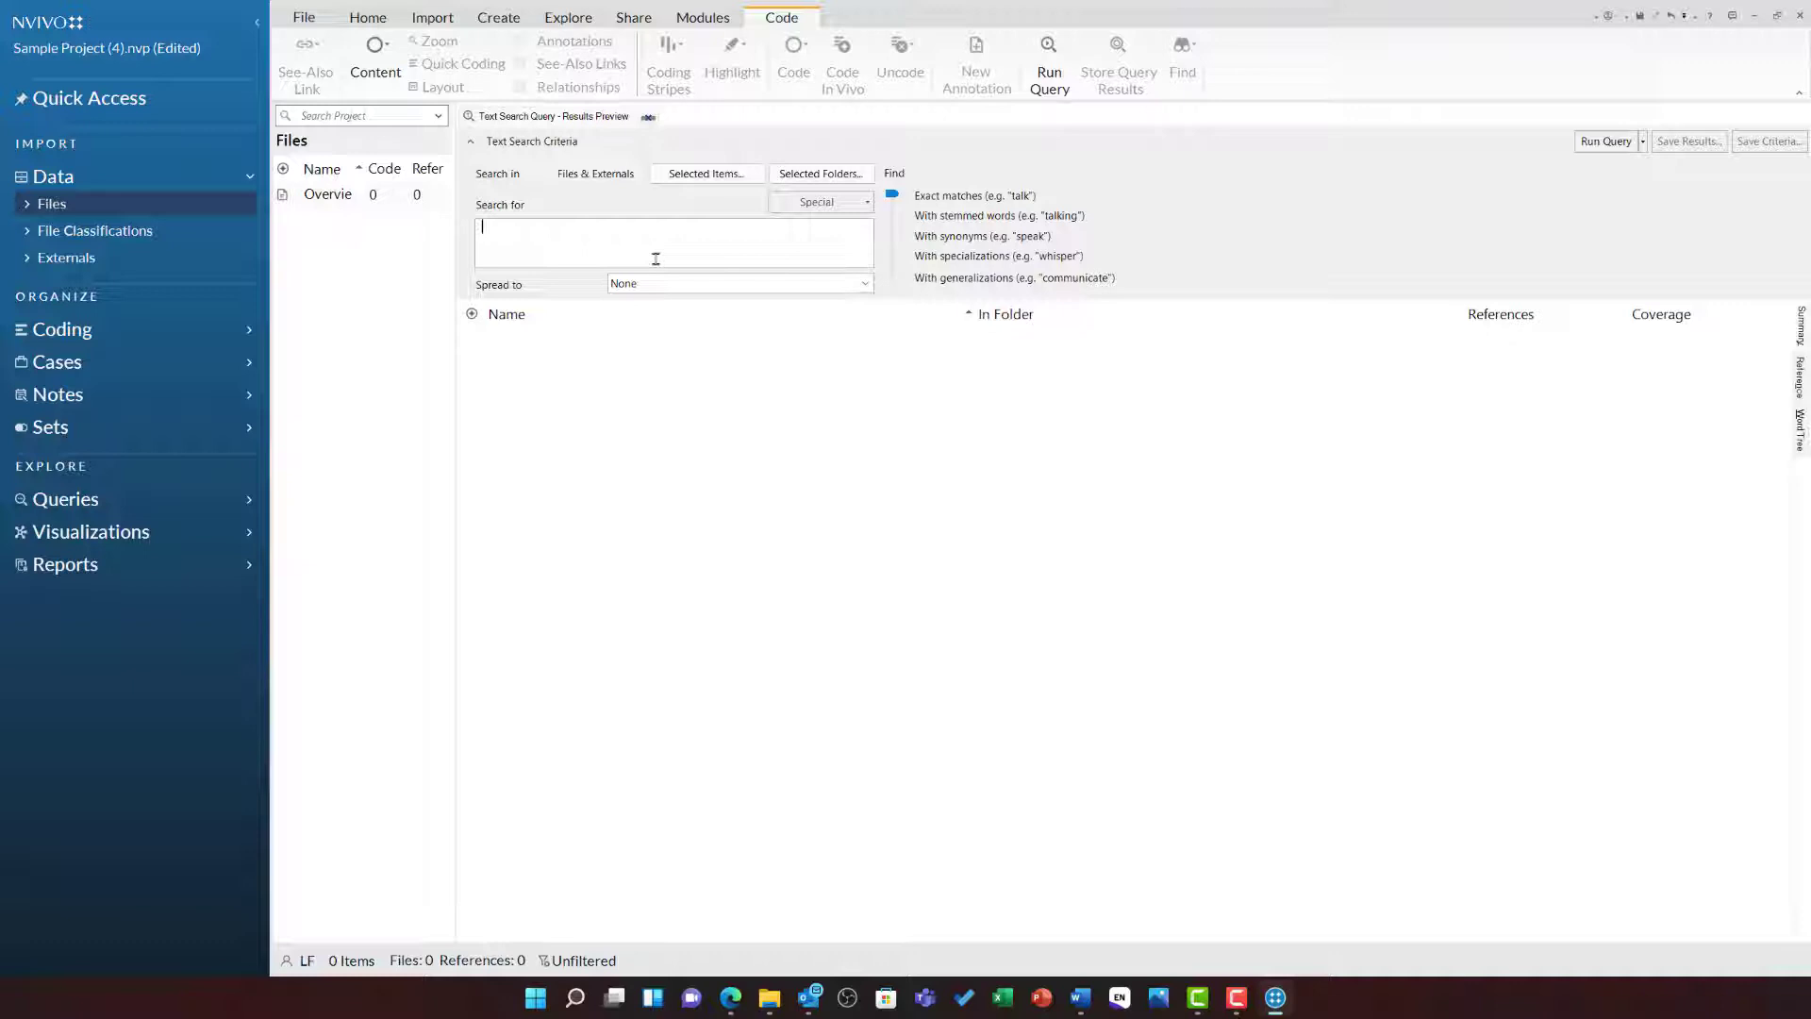
pyautogui.write('fish')
pyautogui.click(890, 196)
pyautogui.moveTo(889, 196); pyautogui.dragTo(892, 216)
# Restrict the search to the People folder under Cases as the selected items.
pyautogui.click(744, 176)
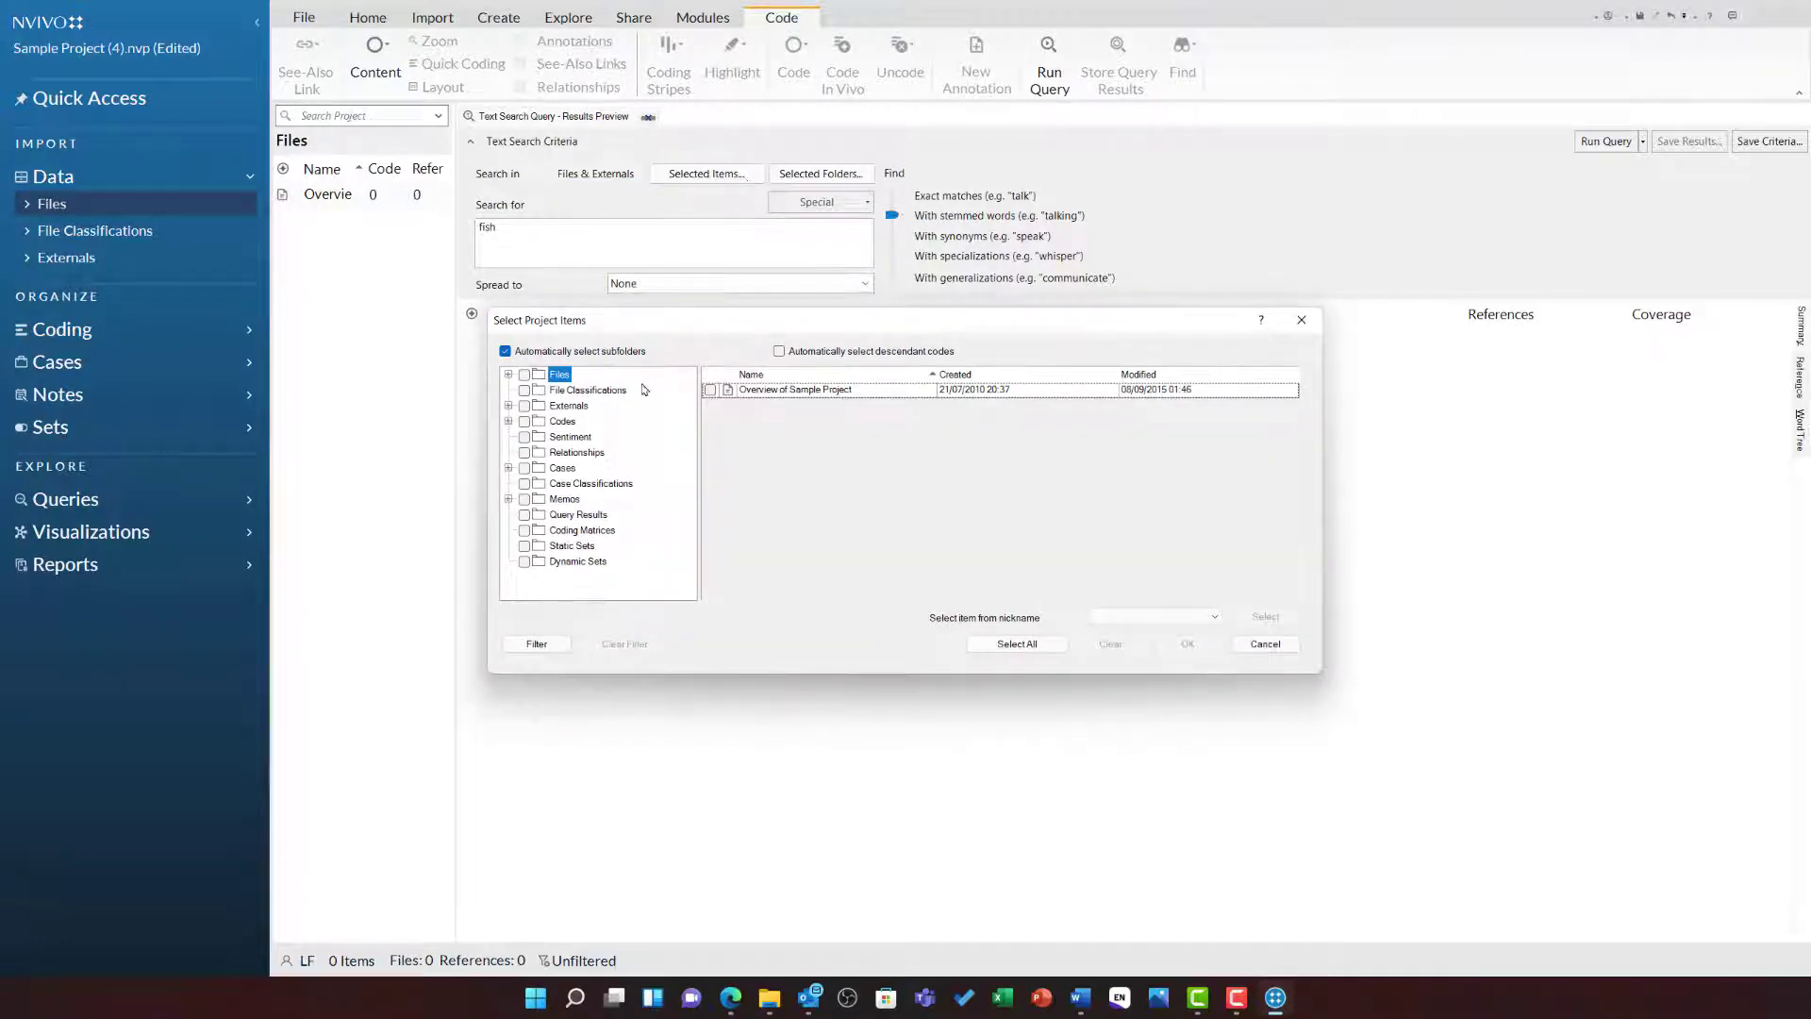
pyautogui.click(560, 469)
pyautogui.click(509, 468)
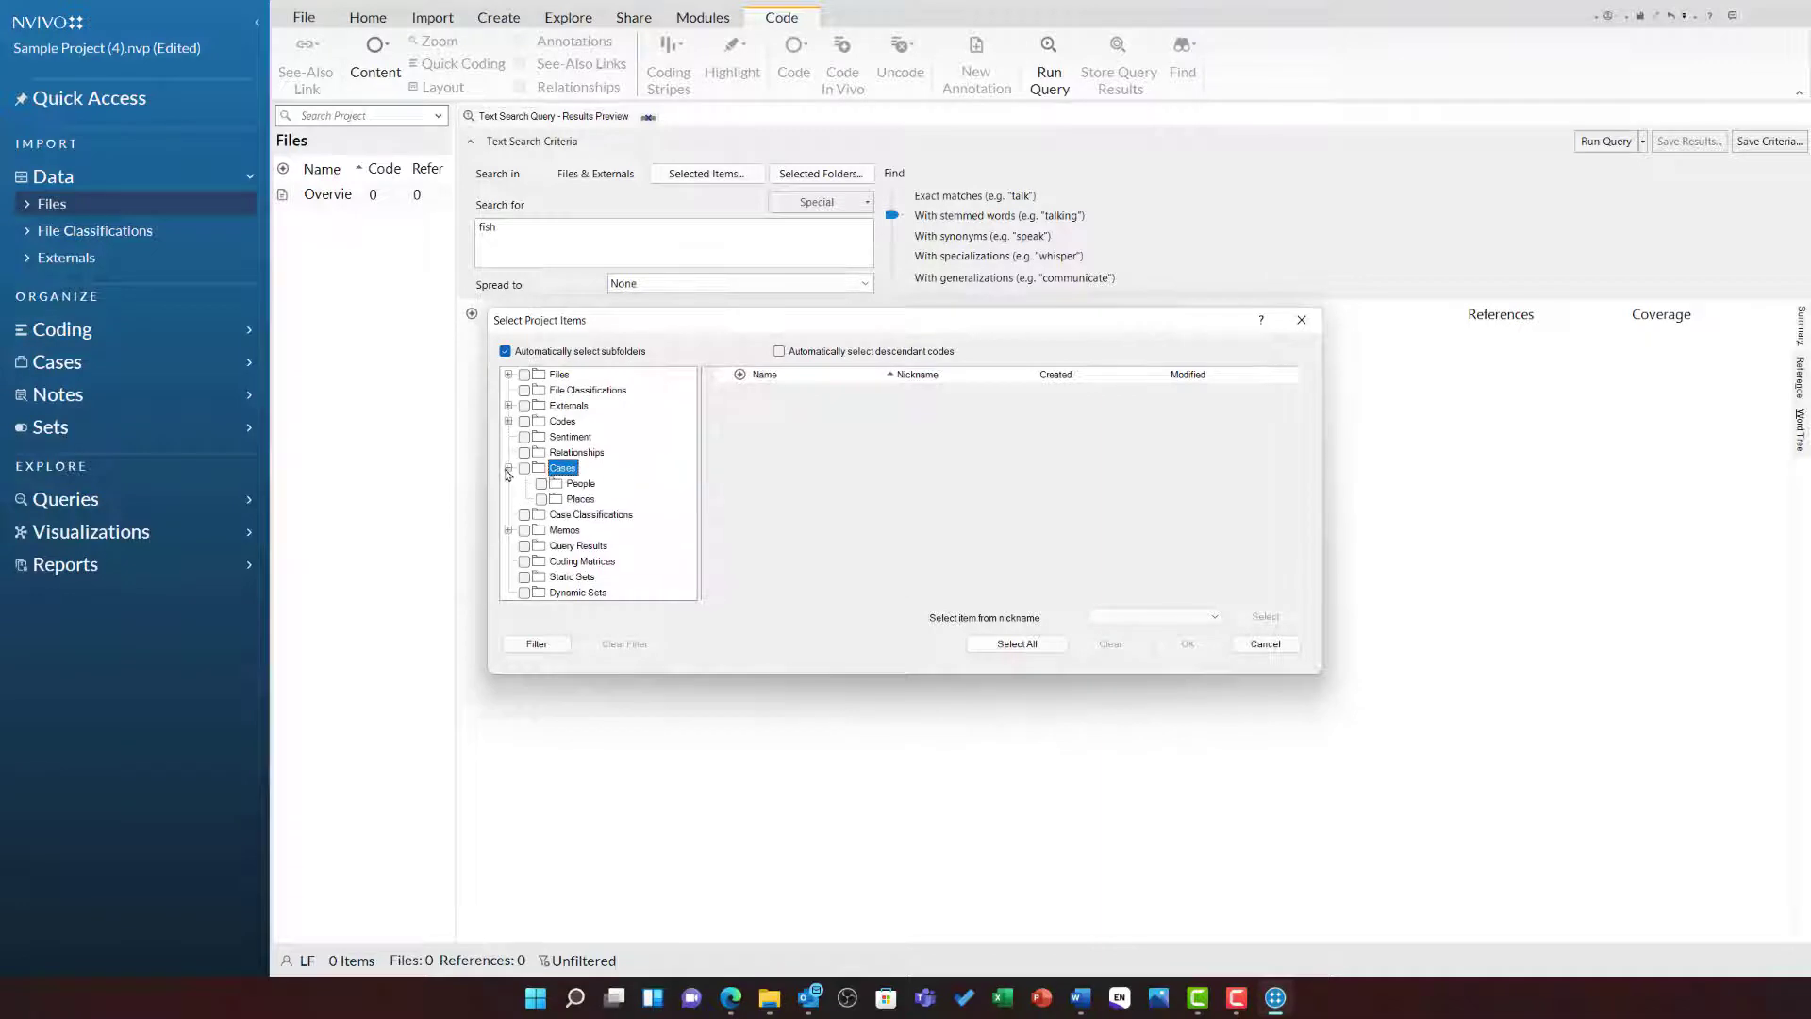
pyautogui.click(541, 484)
pyautogui.click(581, 484)
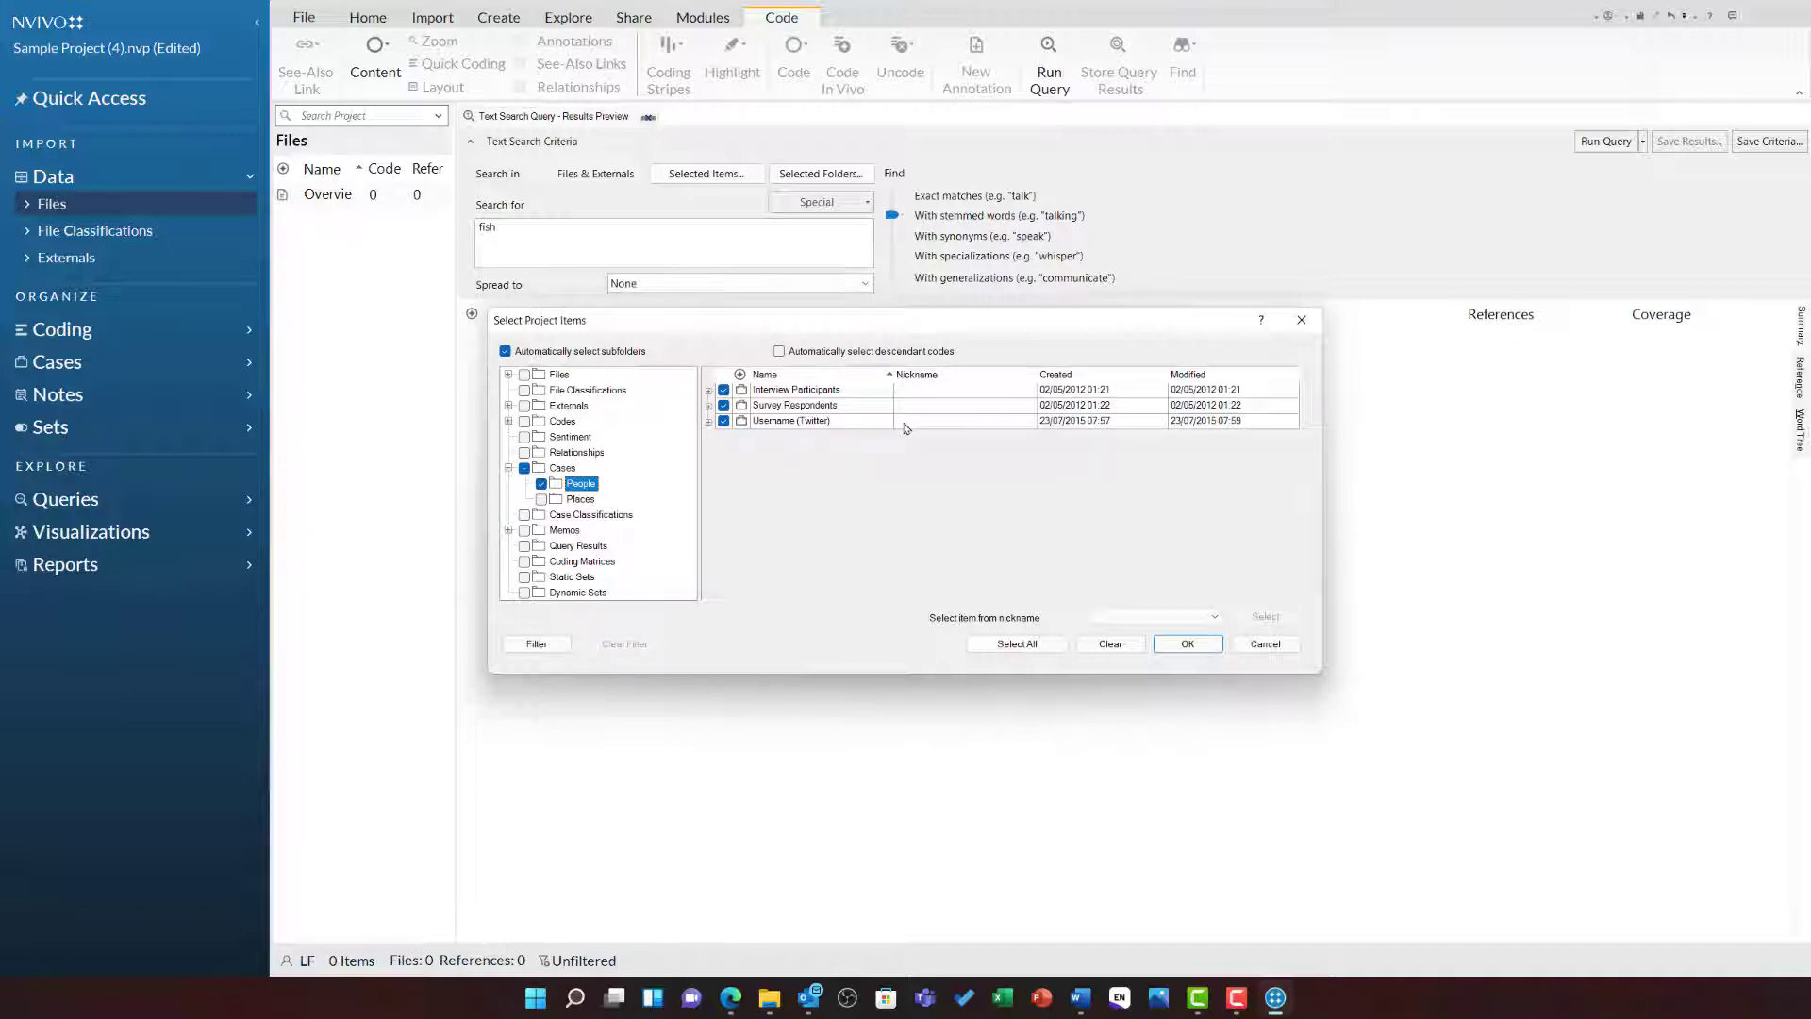
pyautogui.click(1188, 644)
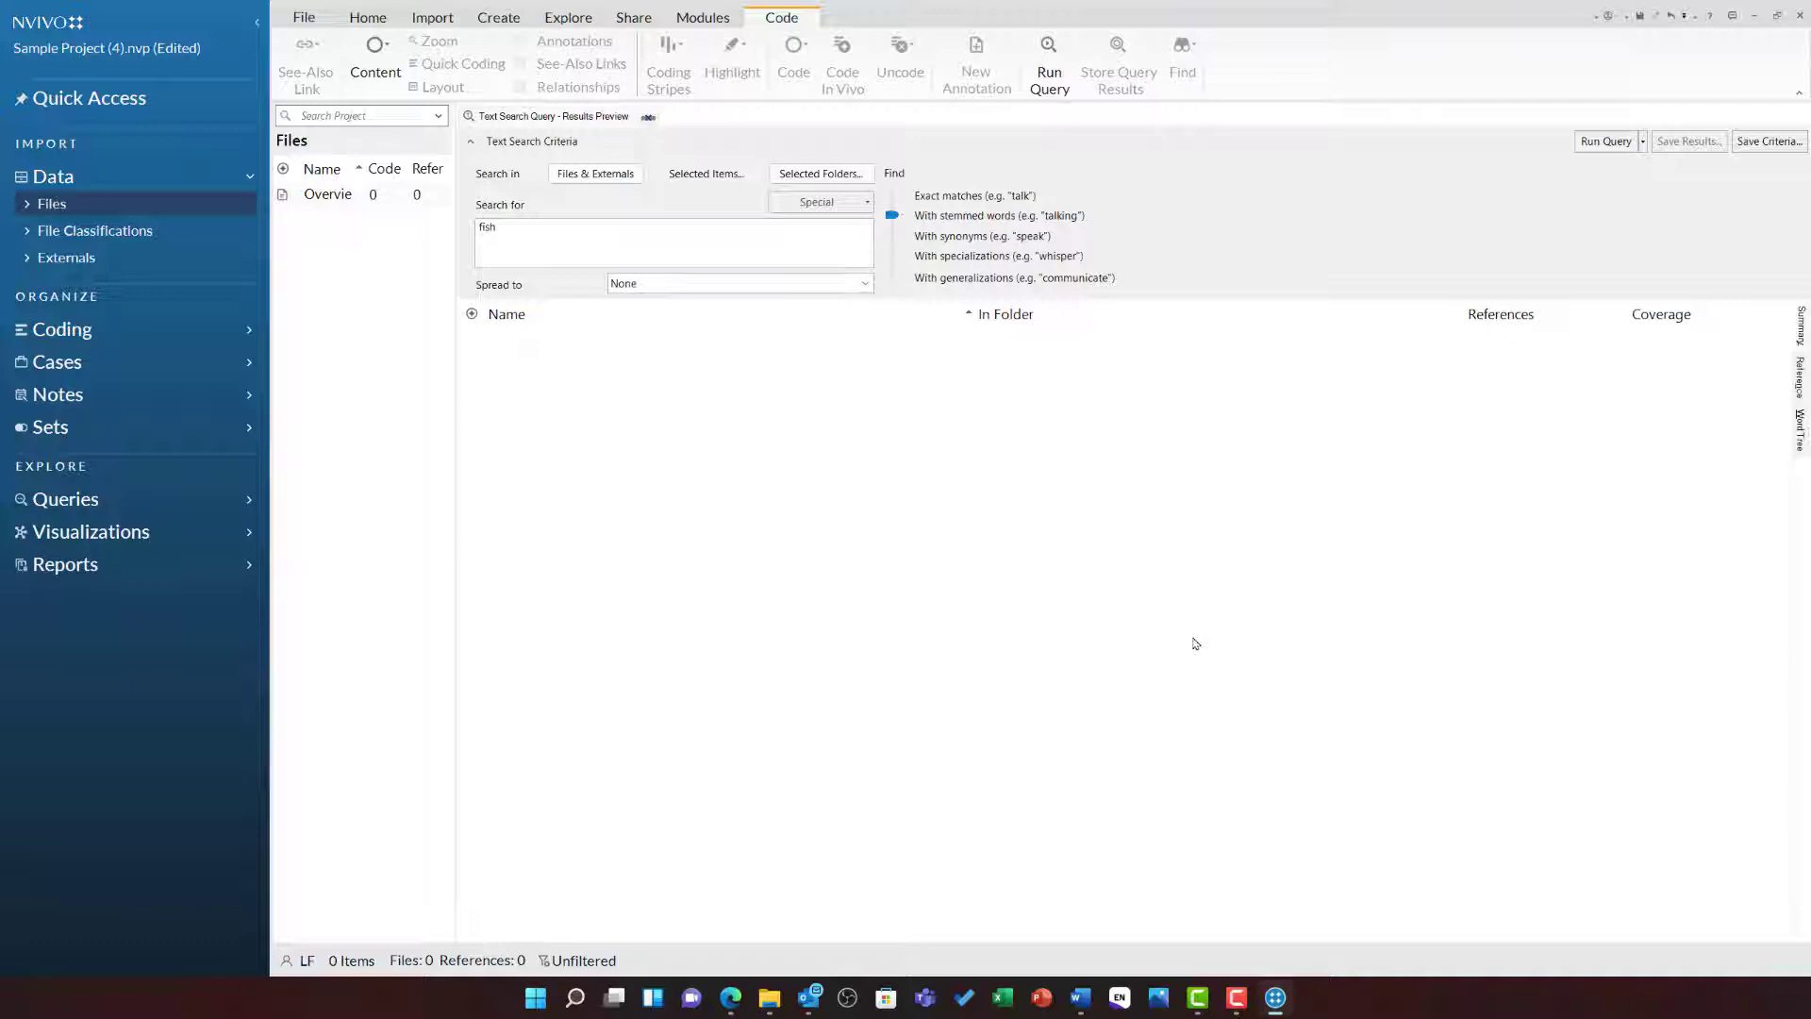
# Run the query and sort the 13 result files by References, ascending.
pyautogui.click(1593, 142)
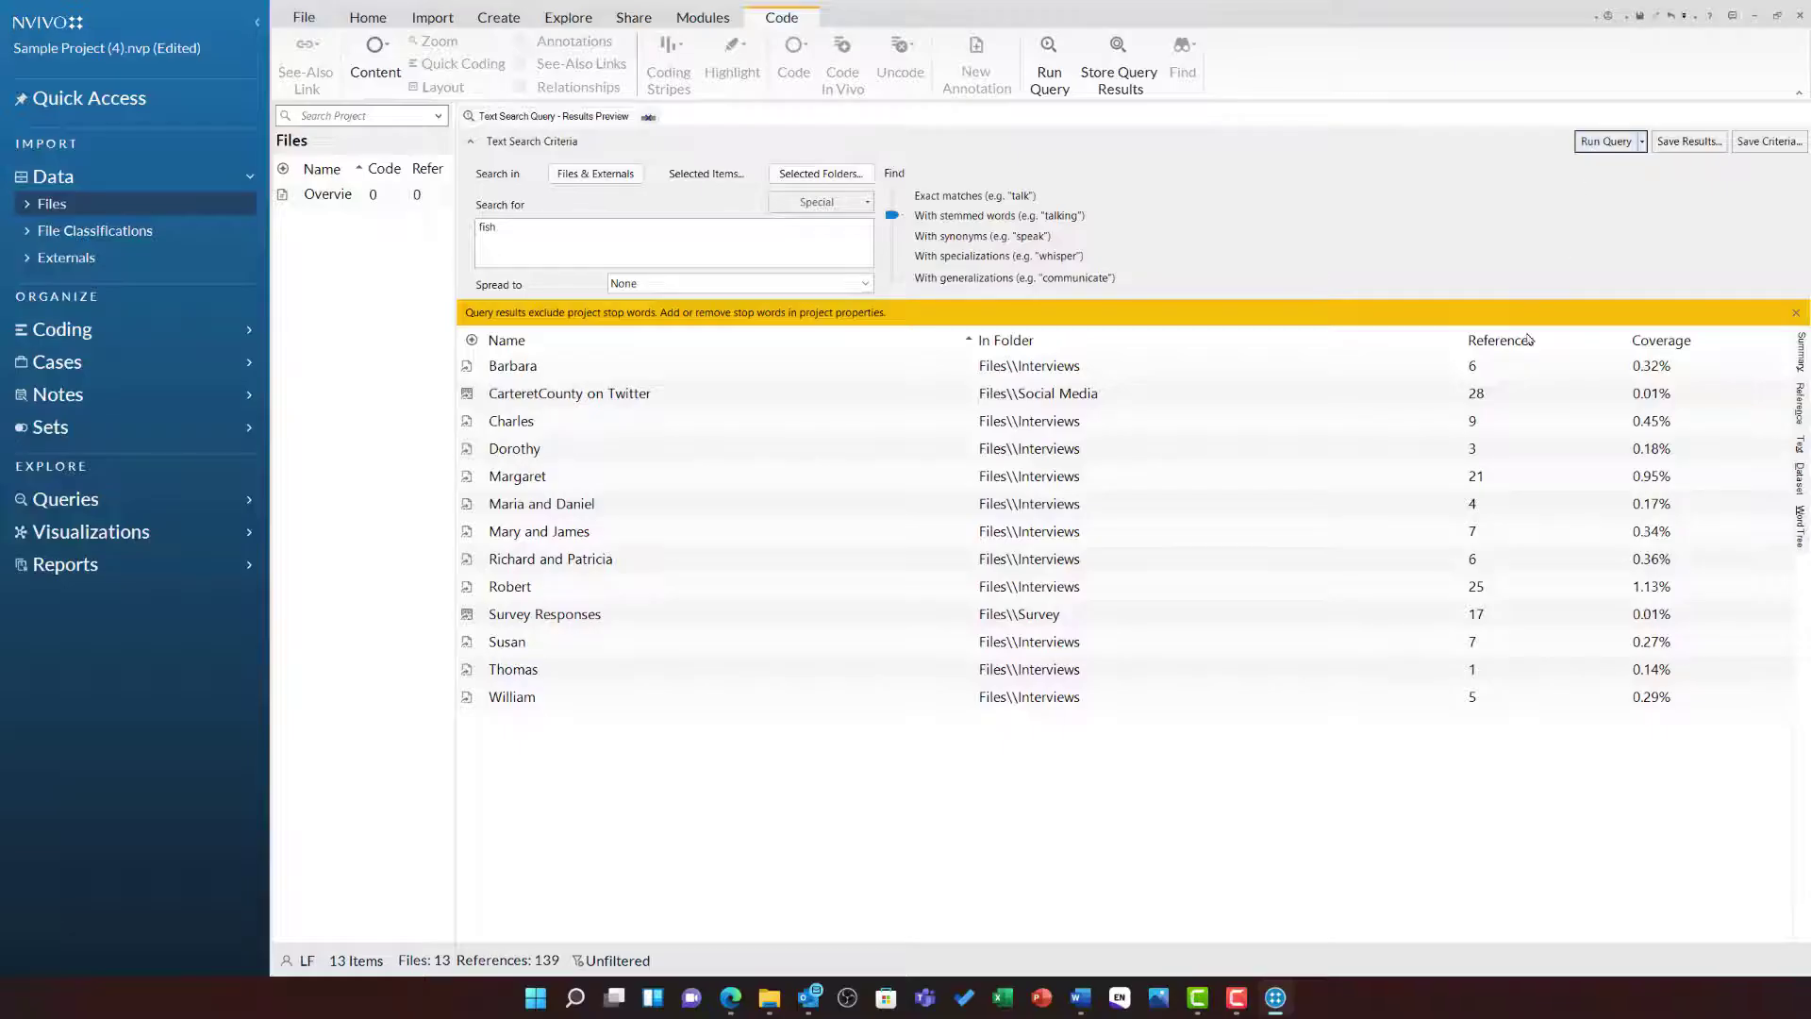
pyautogui.click(1528, 341)
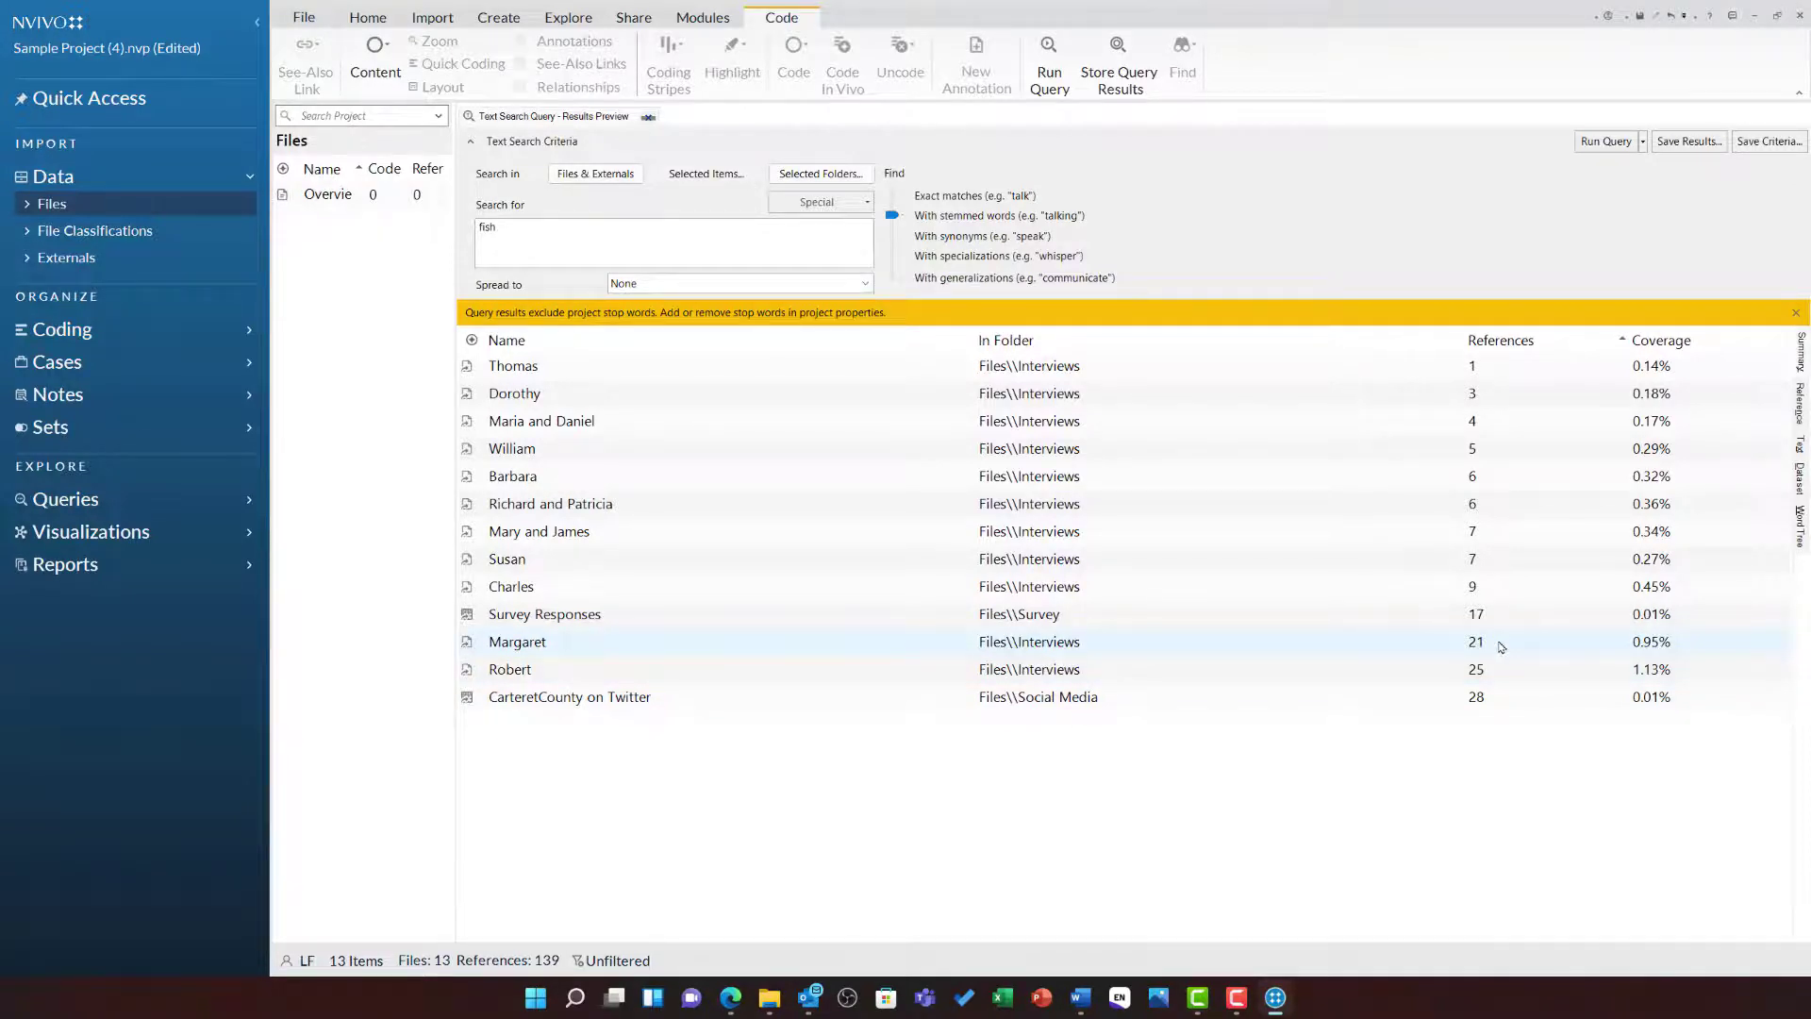
# Switch to the Reference view and select one interview's passage, then another's three passages.
pyautogui.click(1799, 407)
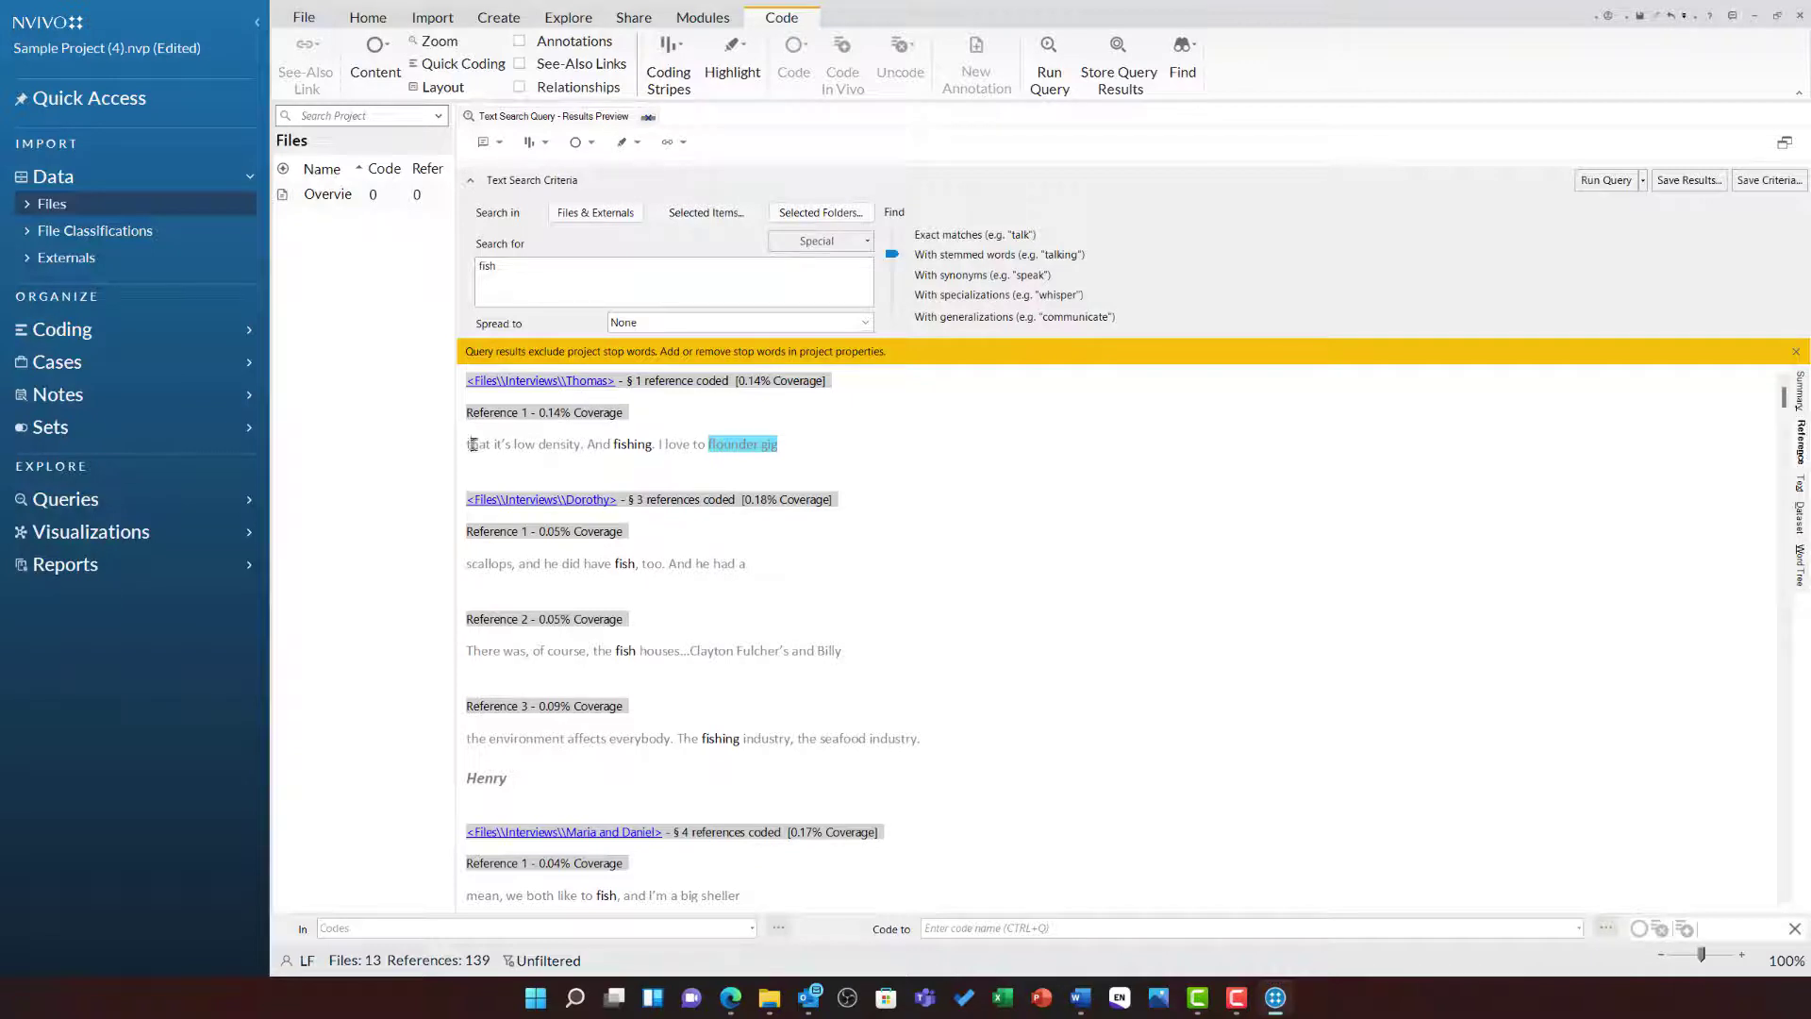
pyautogui.moveTo(469, 444); pyautogui.dragTo(777, 445)
pyautogui.click(788, 482)
pyautogui.moveTo(506, 563); pyautogui.dragTo(923, 768)
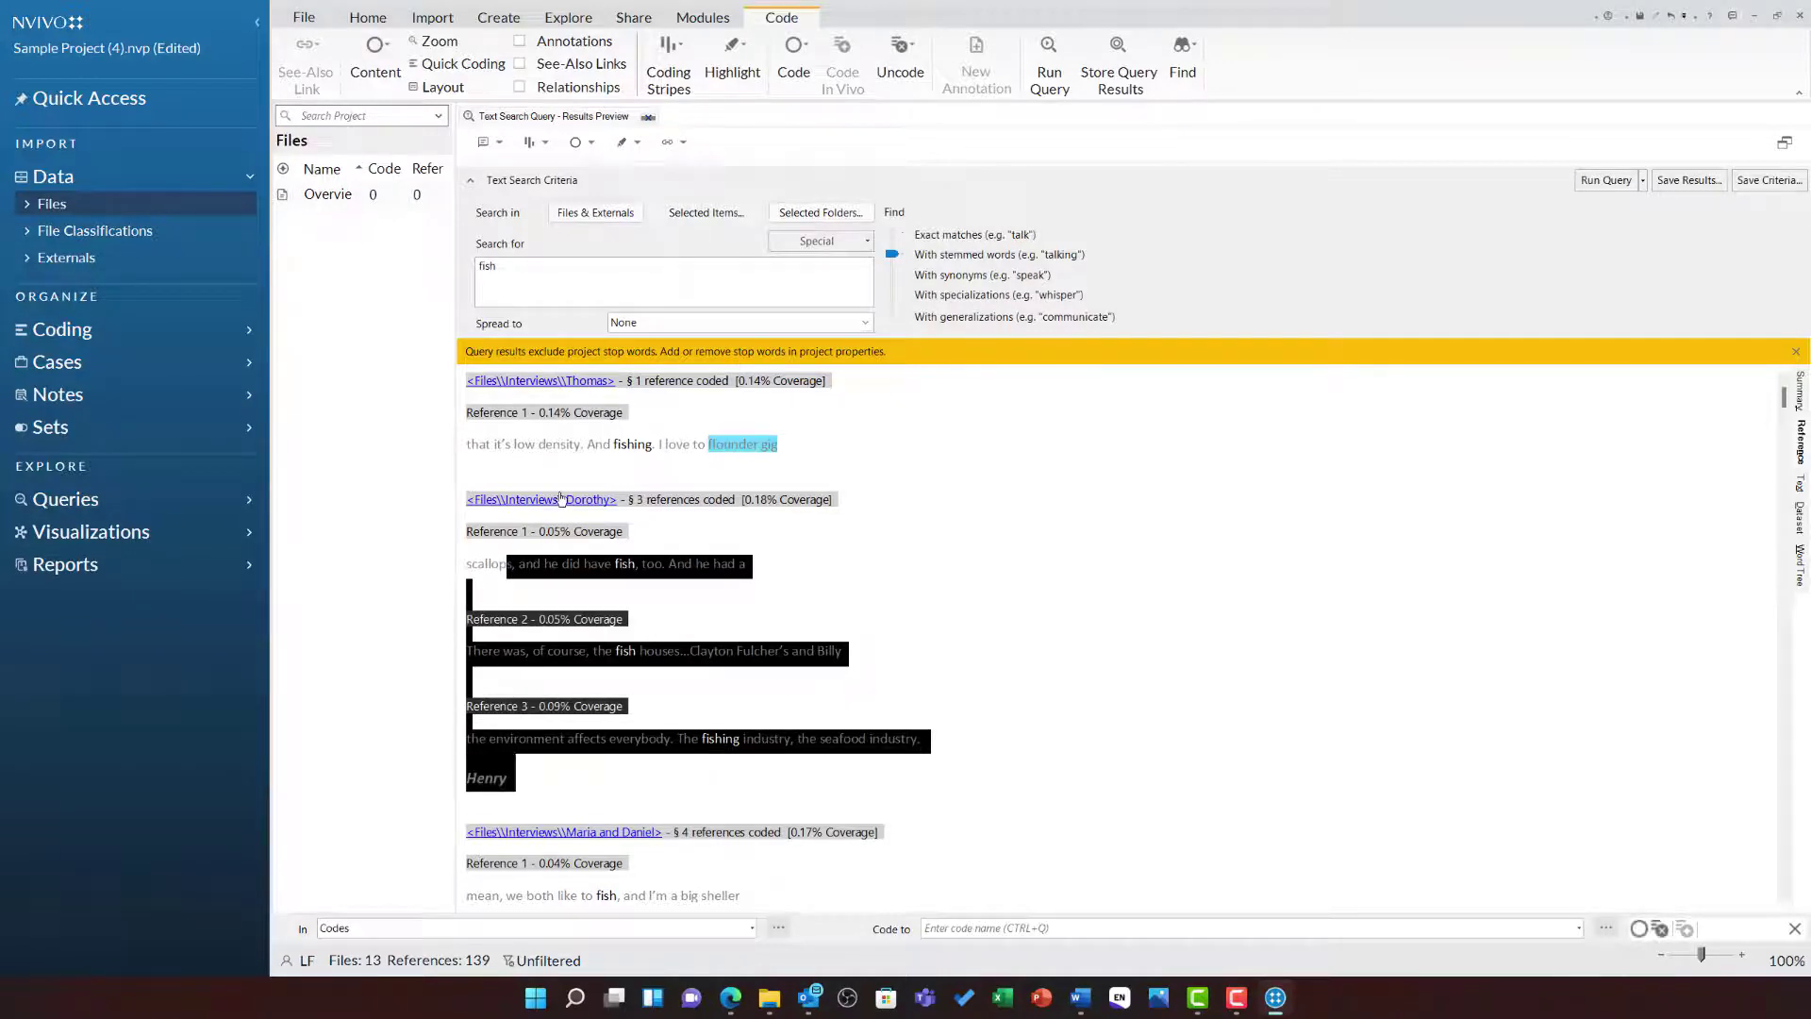
pyautogui.click(766, 563)
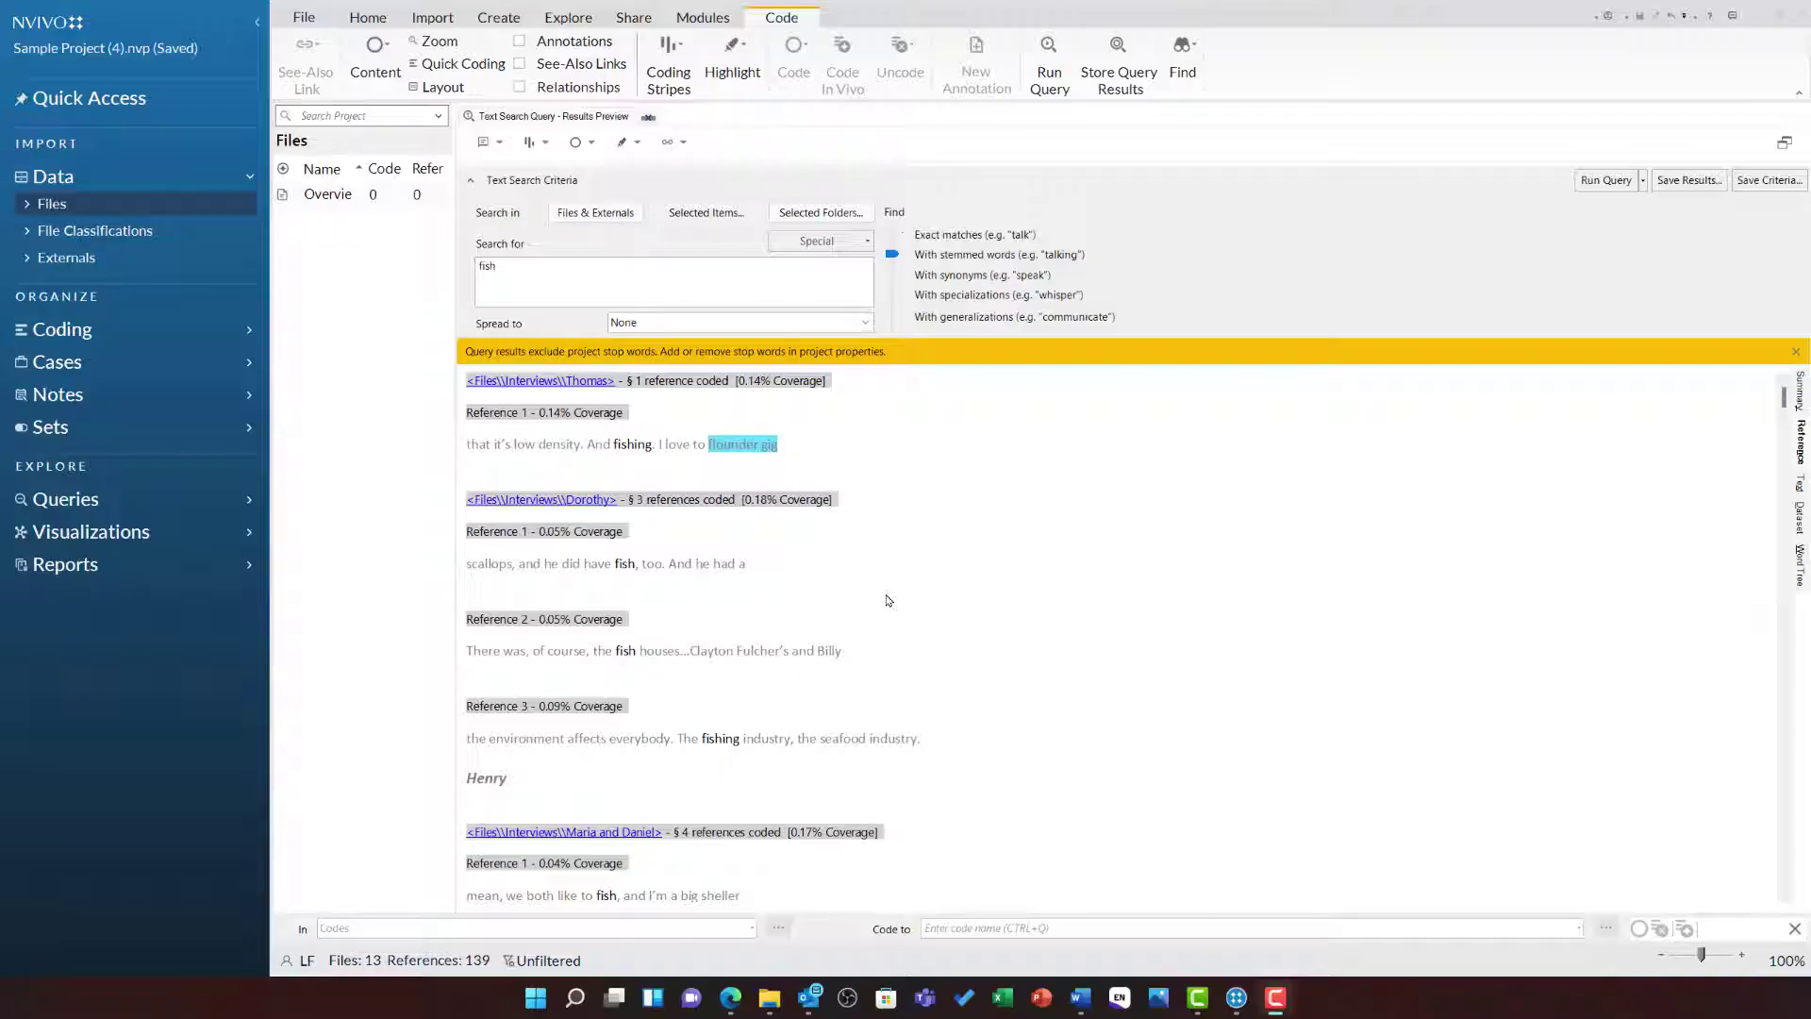
# Browse each interview's matching text, then list the CarteretCounty on Twitter dataset's matching tweets.
pyautogui.click(1799, 484)
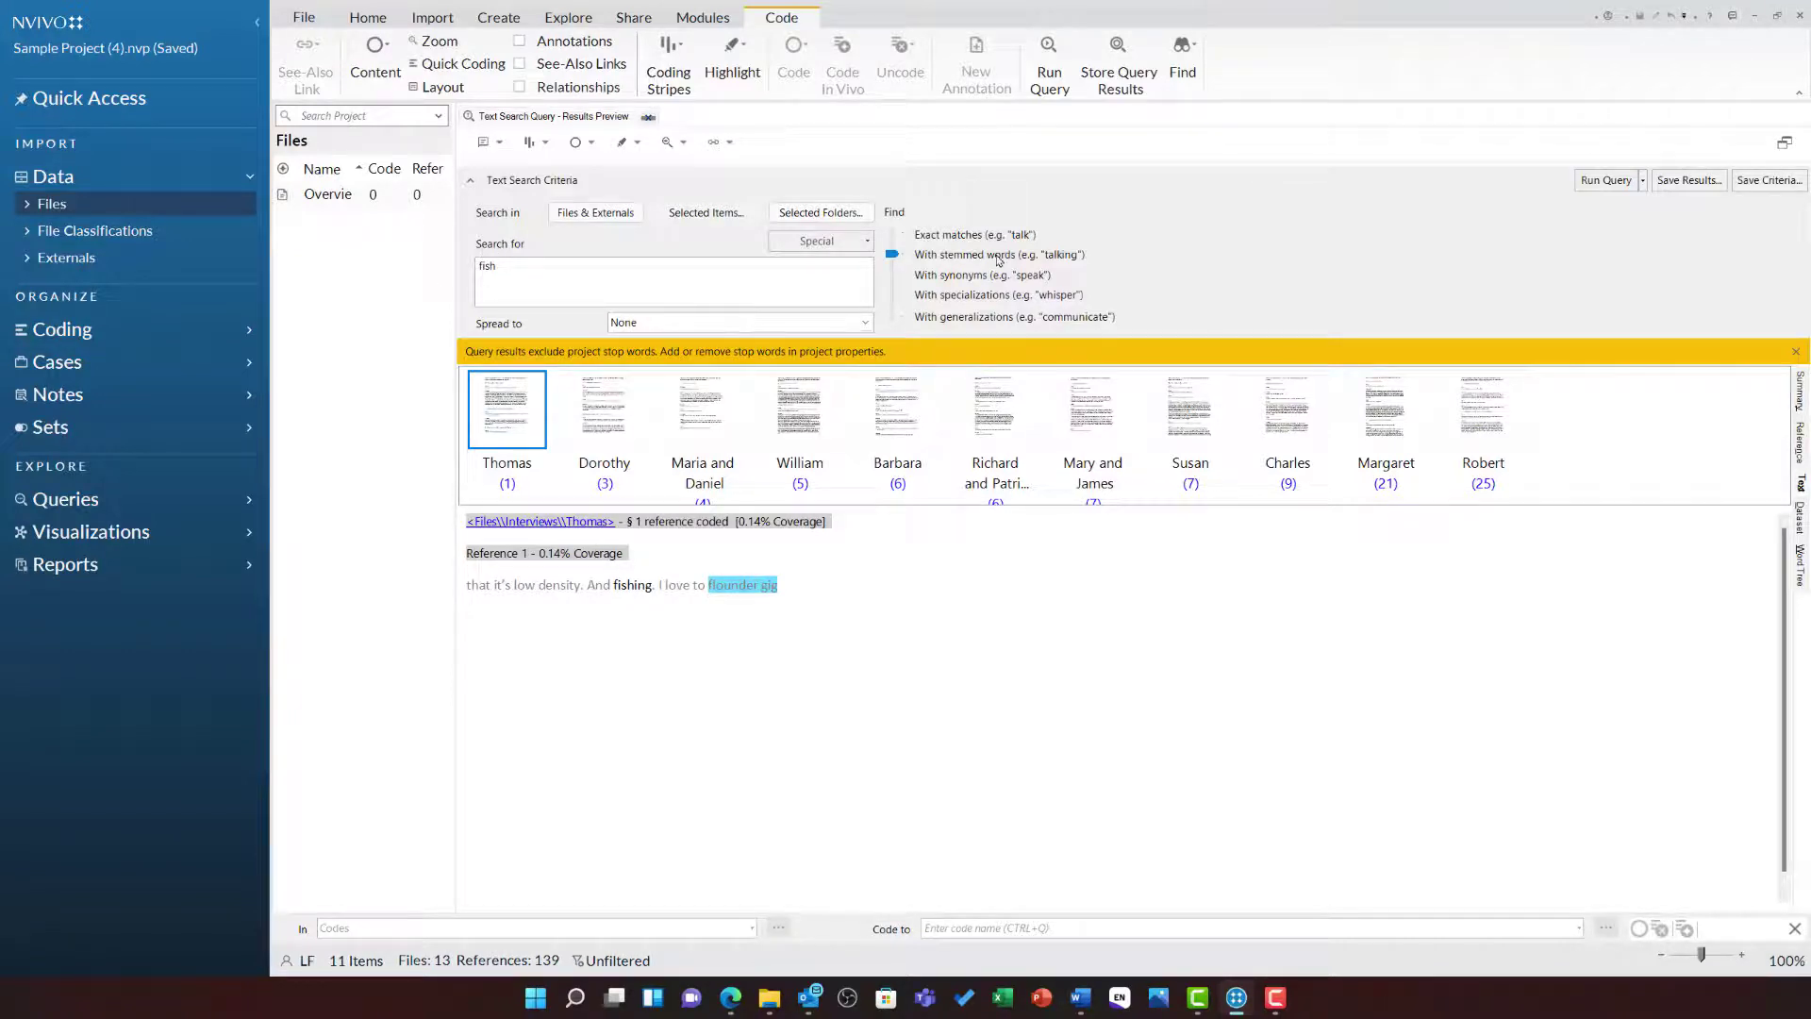
pyautogui.click(626, 434)
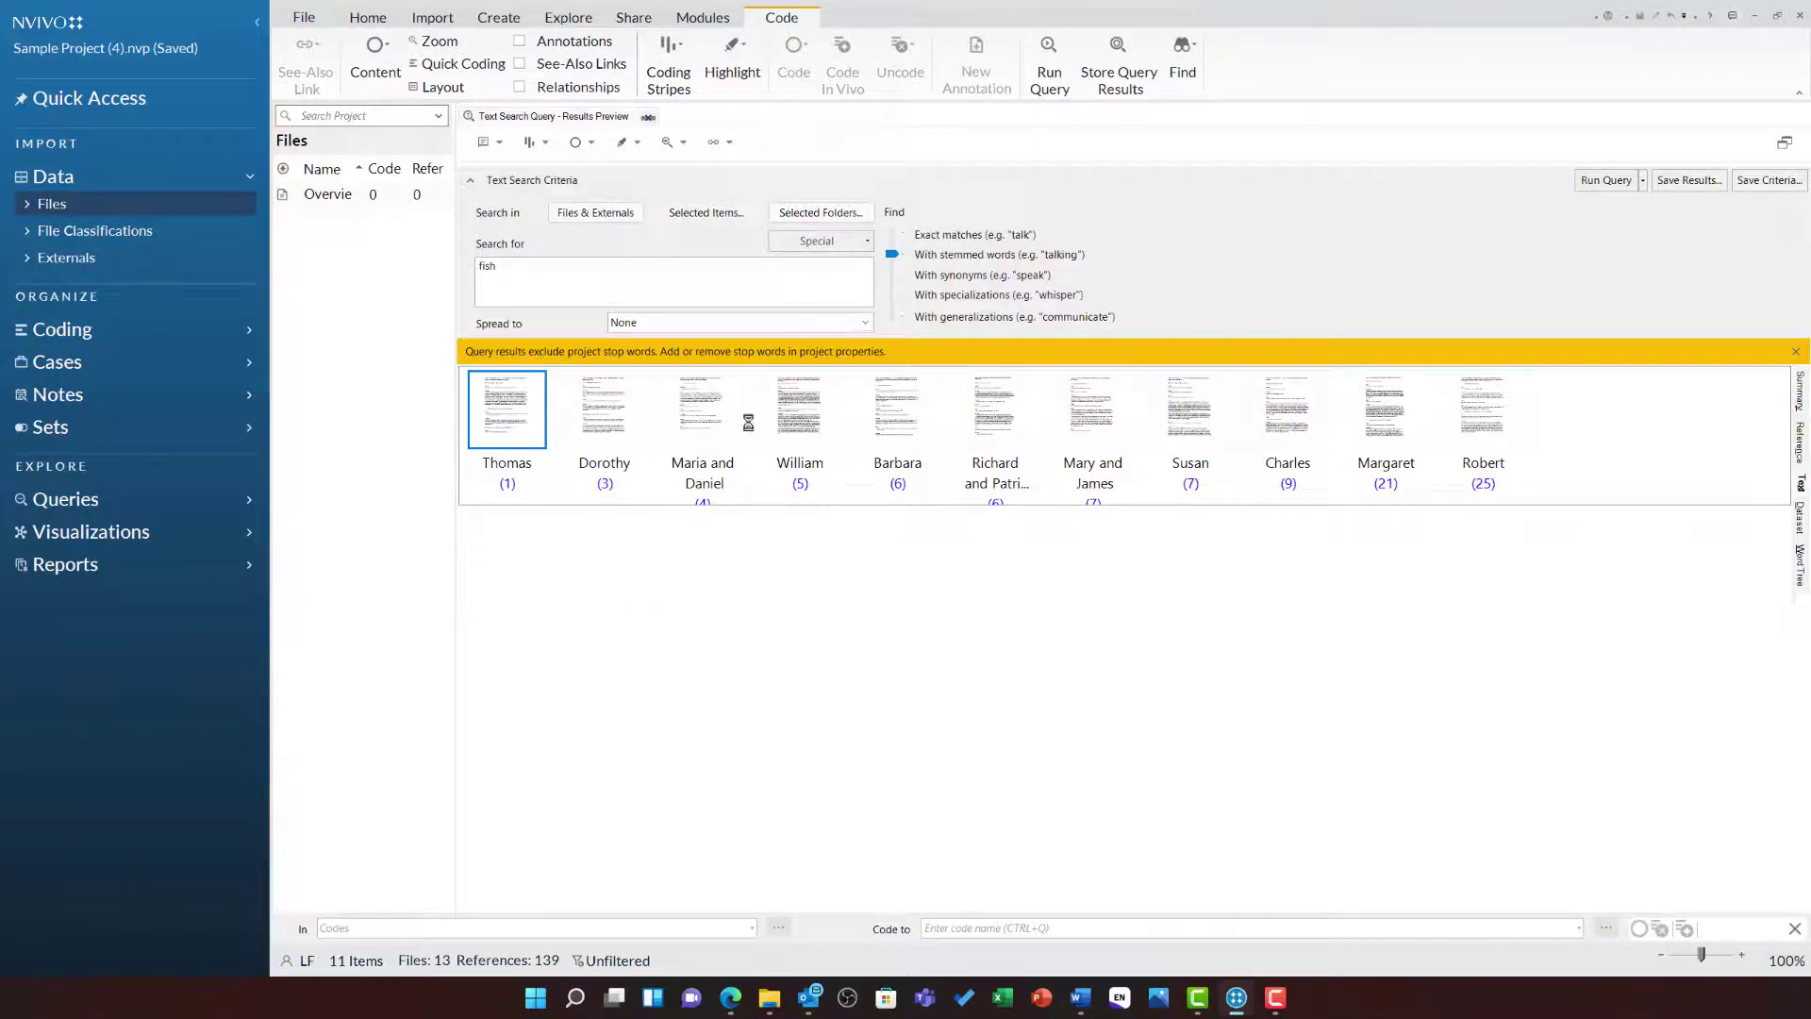
pyautogui.click(828, 413)
pyautogui.click(990, 415)
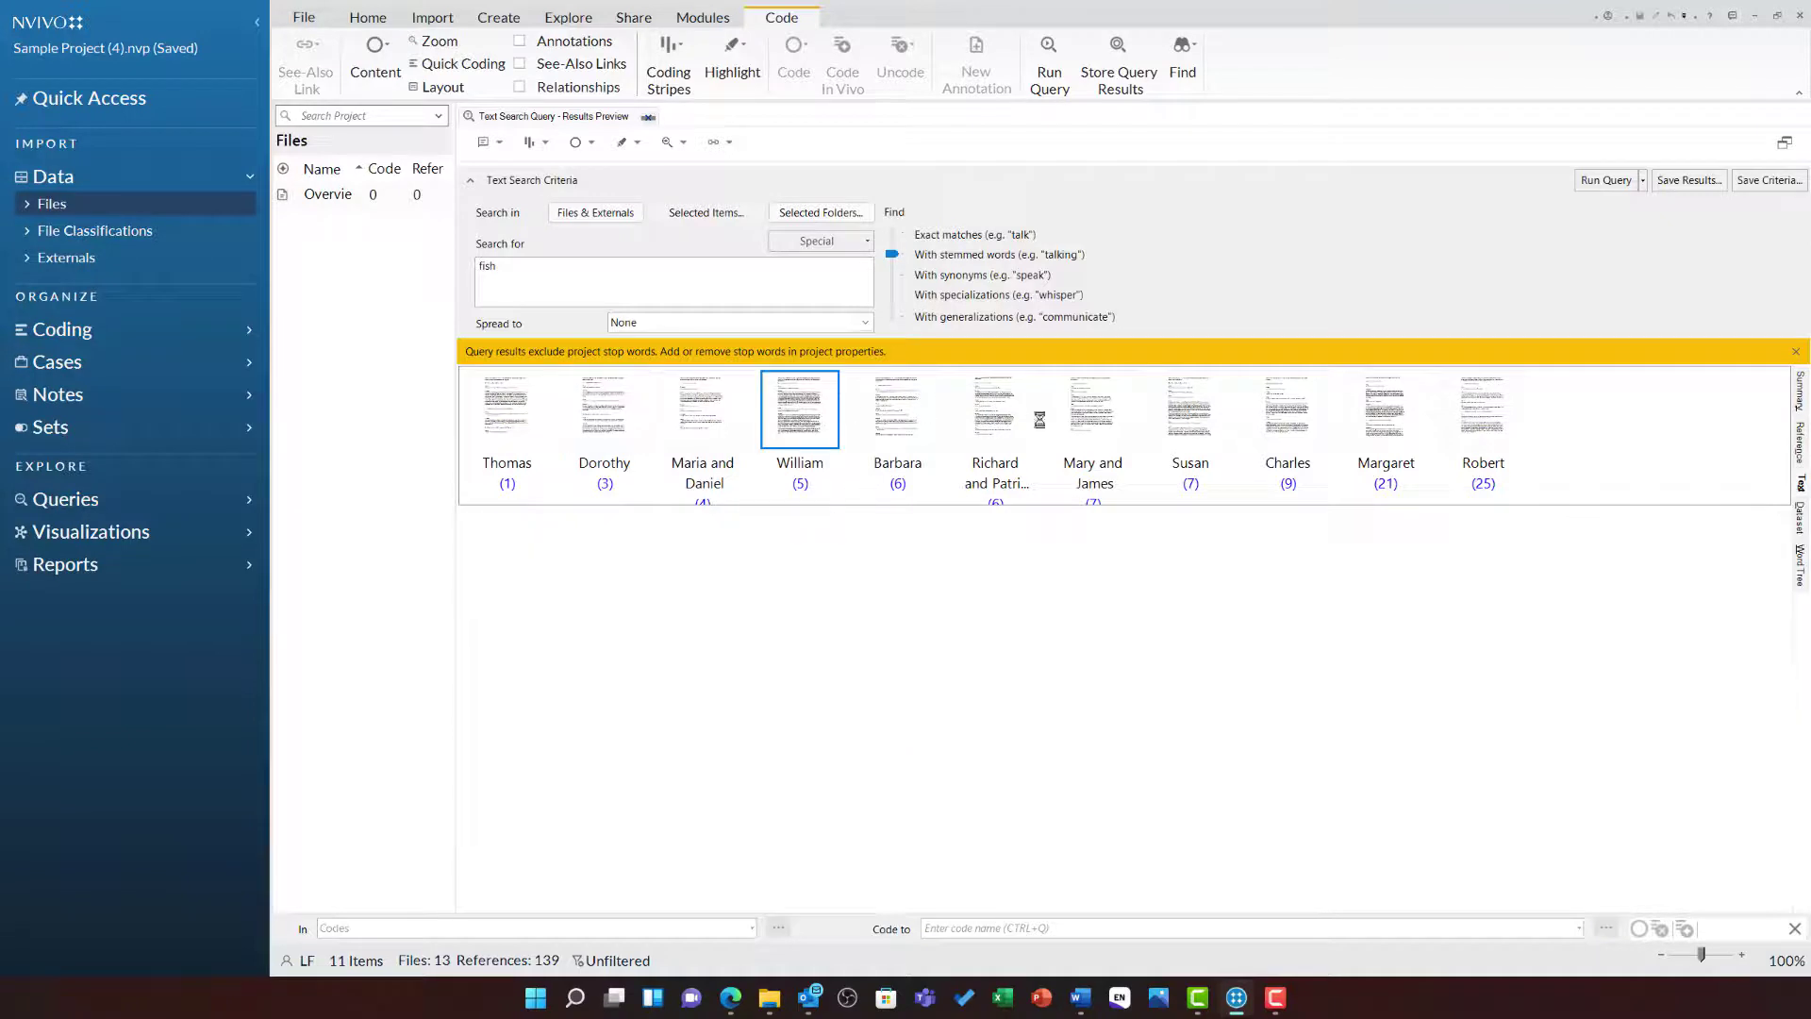
pyautogui.click(1206, 417)
pyautogui.click(1397, 421)
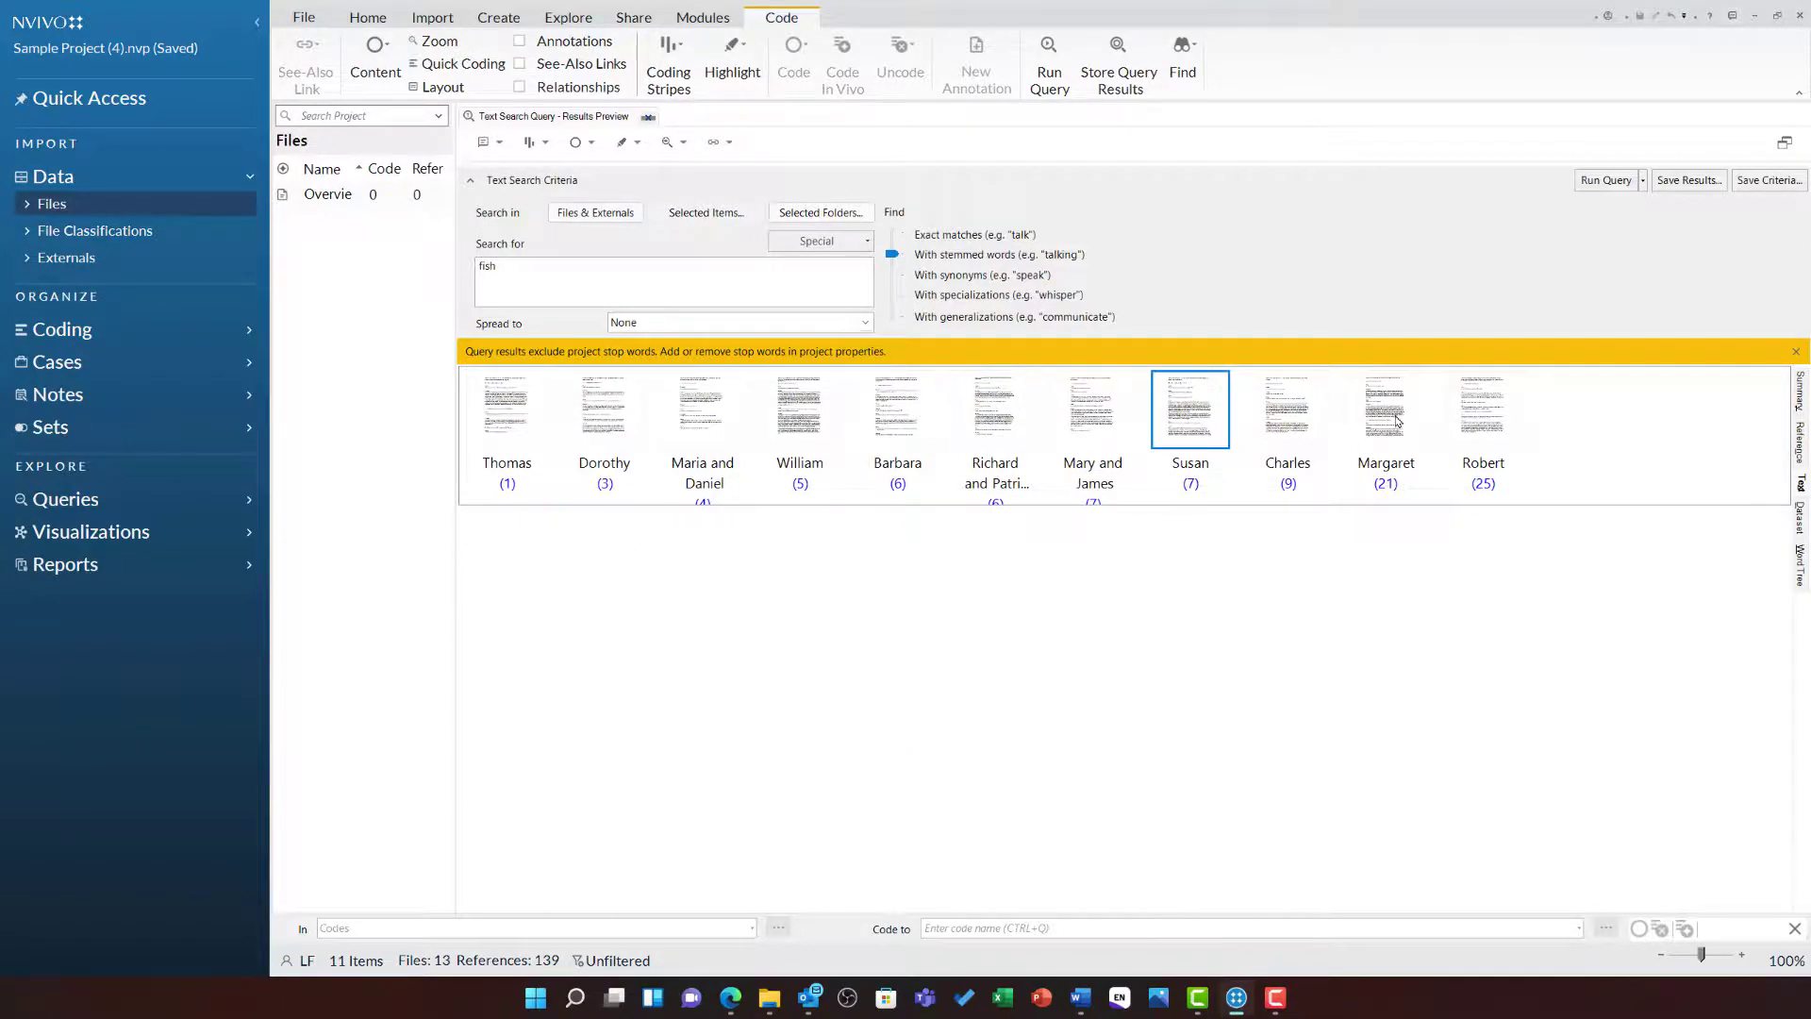
pyautogui.click(1802, 514)
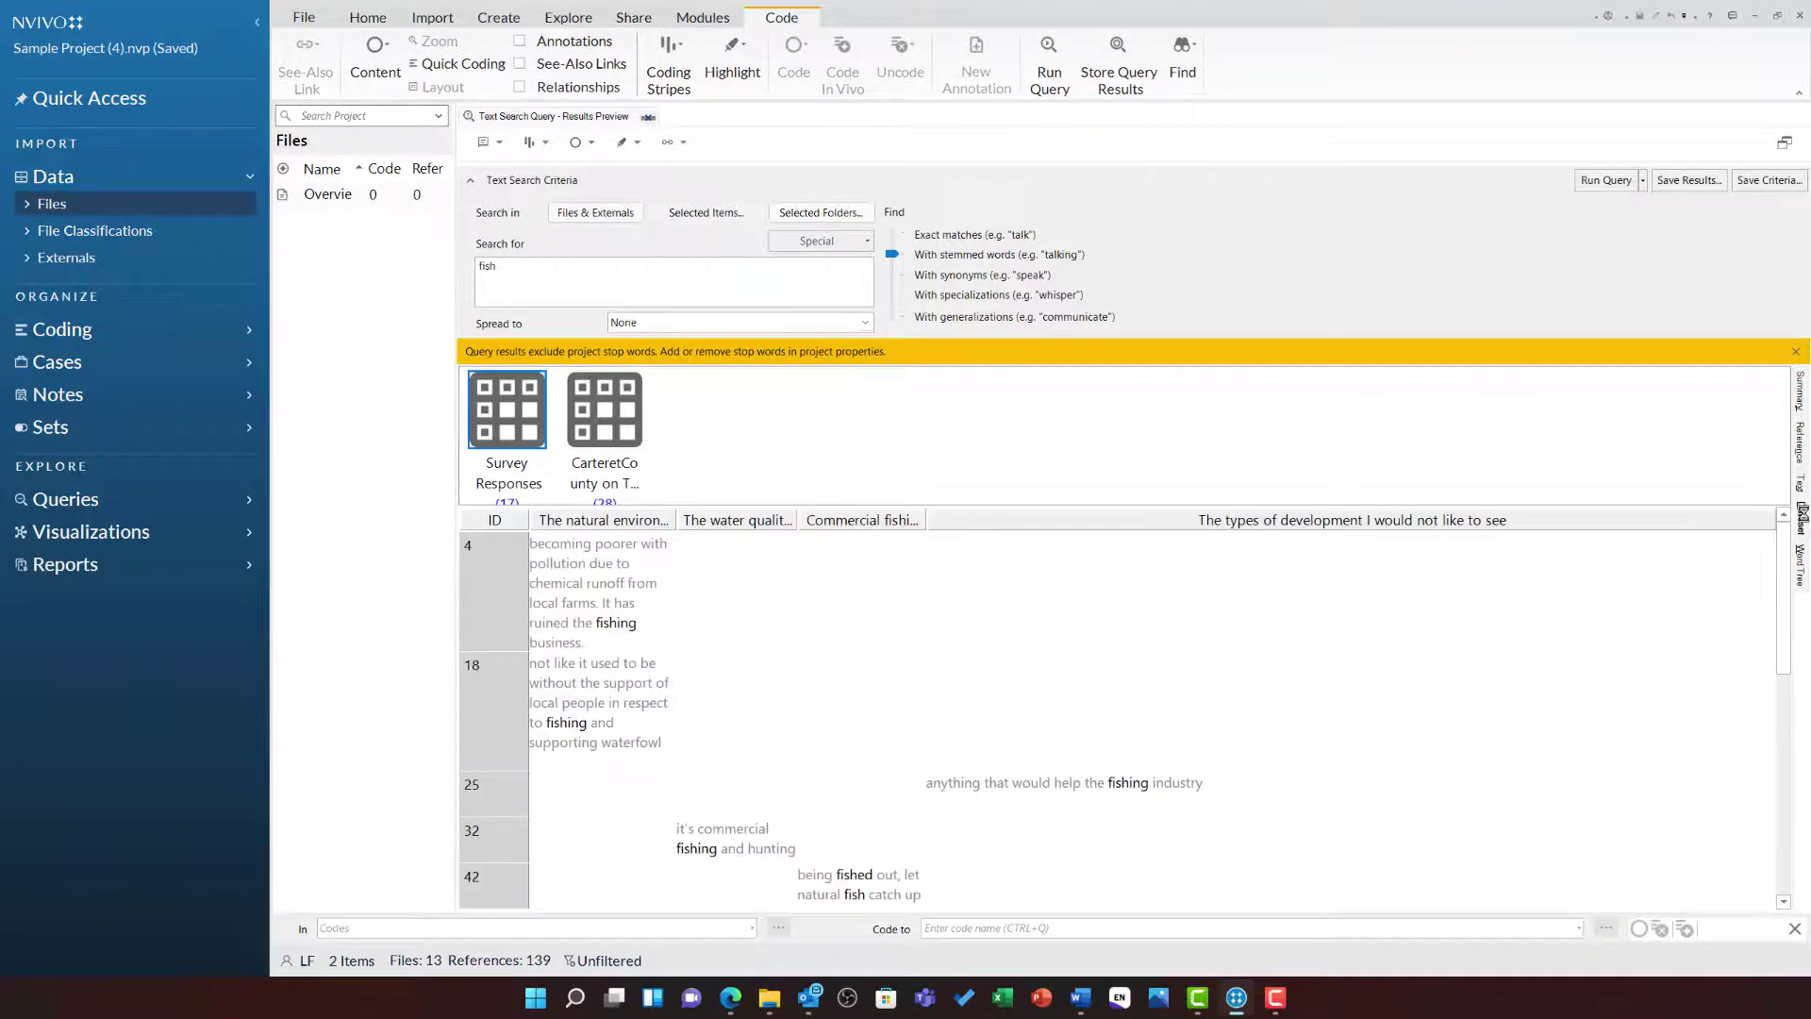
pyautogui.click(577, 438)
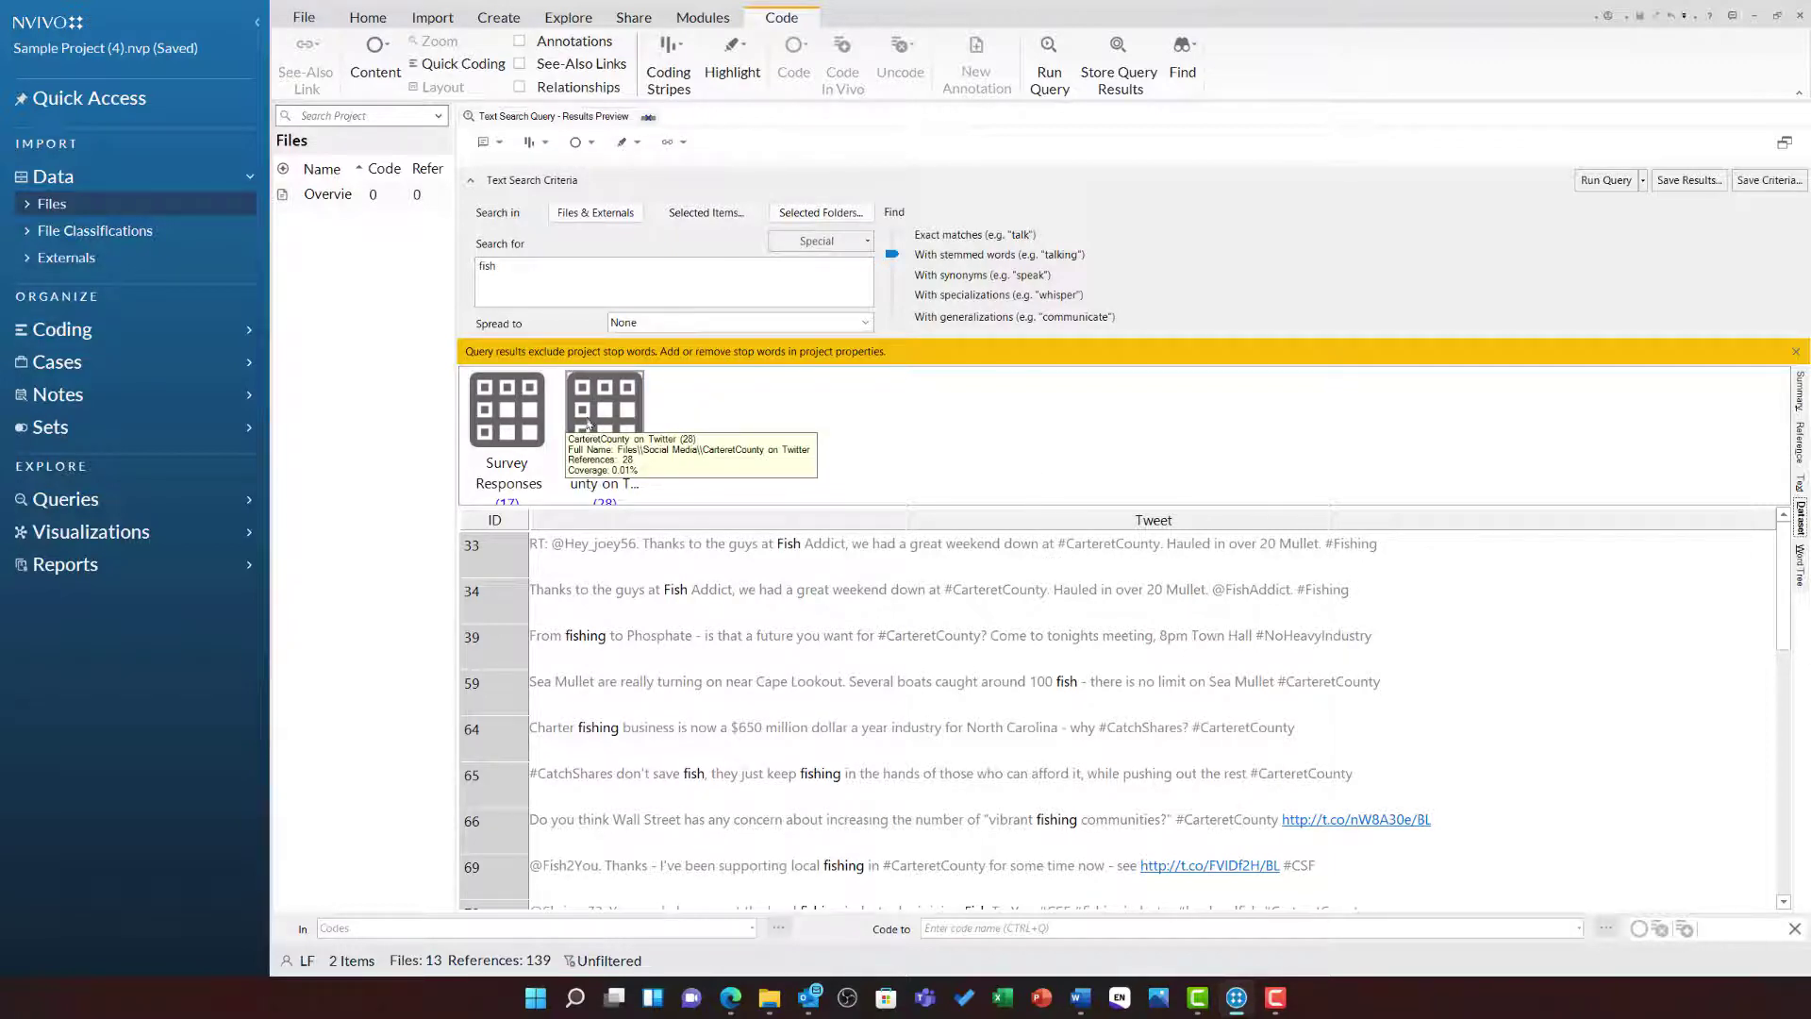
# Display the results as a word tree and zoom out to 70%.
pyautogui.click(1799, 558)
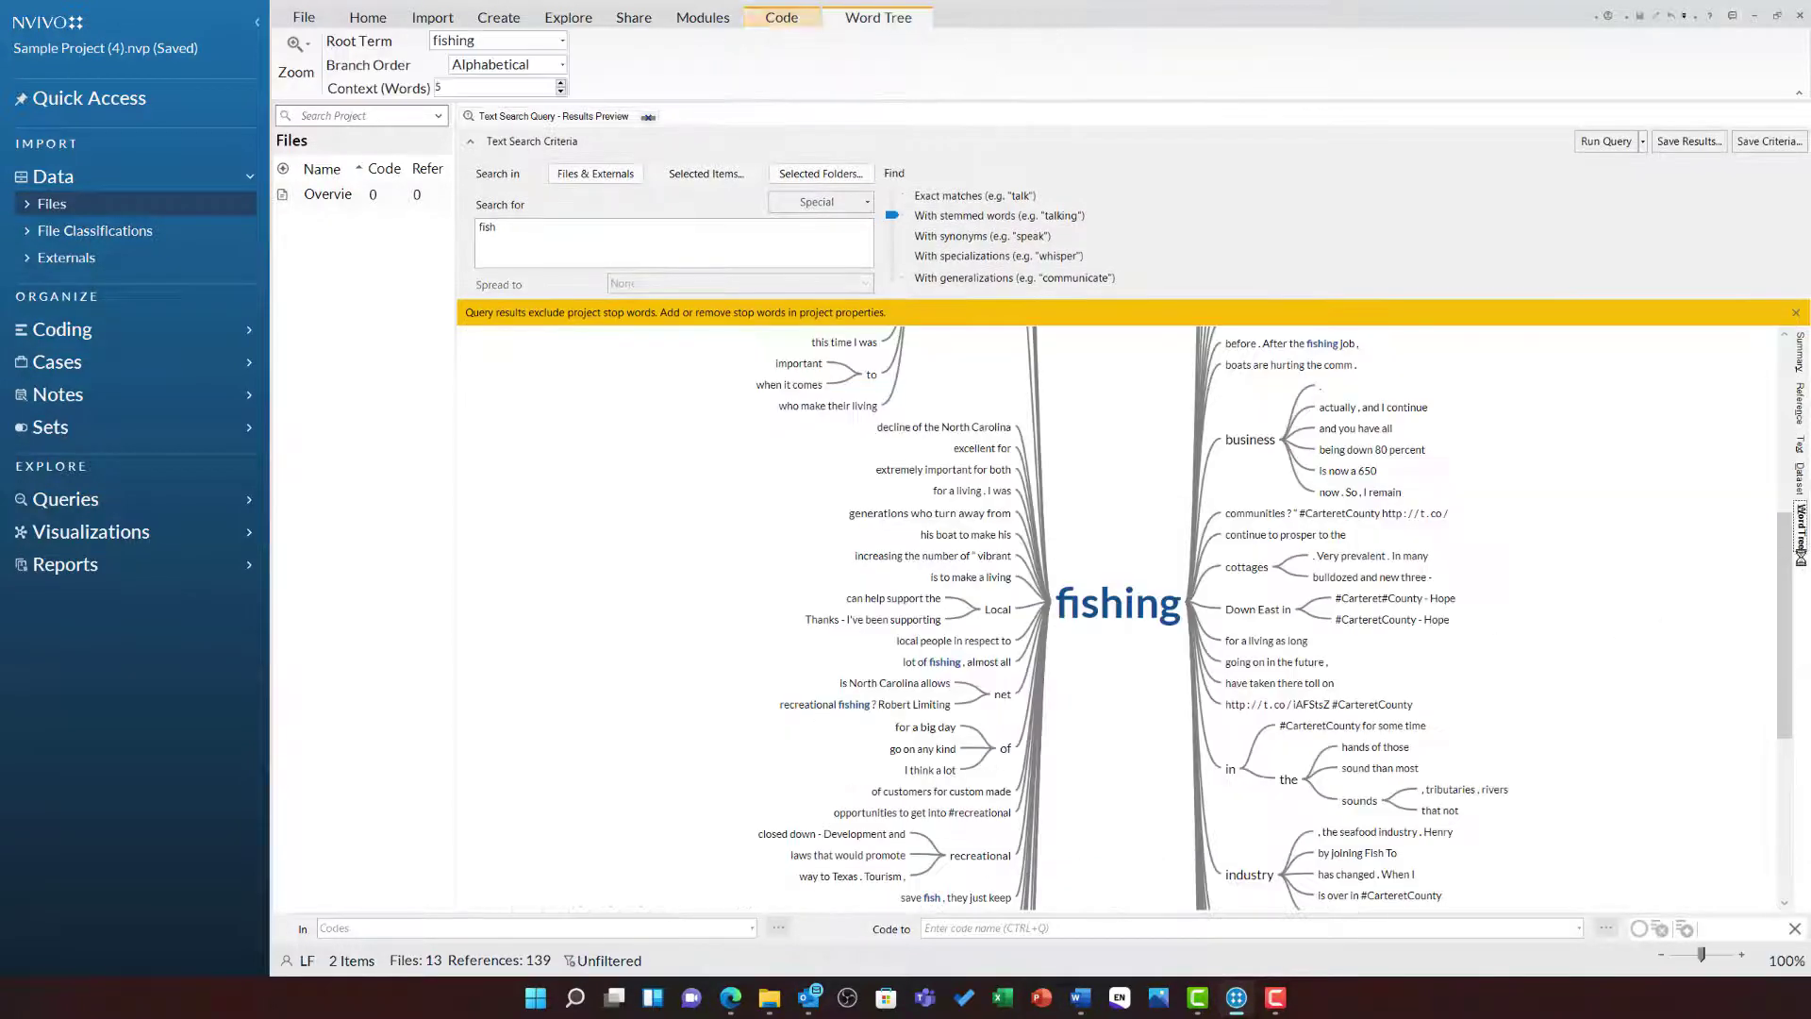
pyautogui.click(1662, 956)
pyautogui.click(1662, 956)
pyautogui.click(1662, 956)
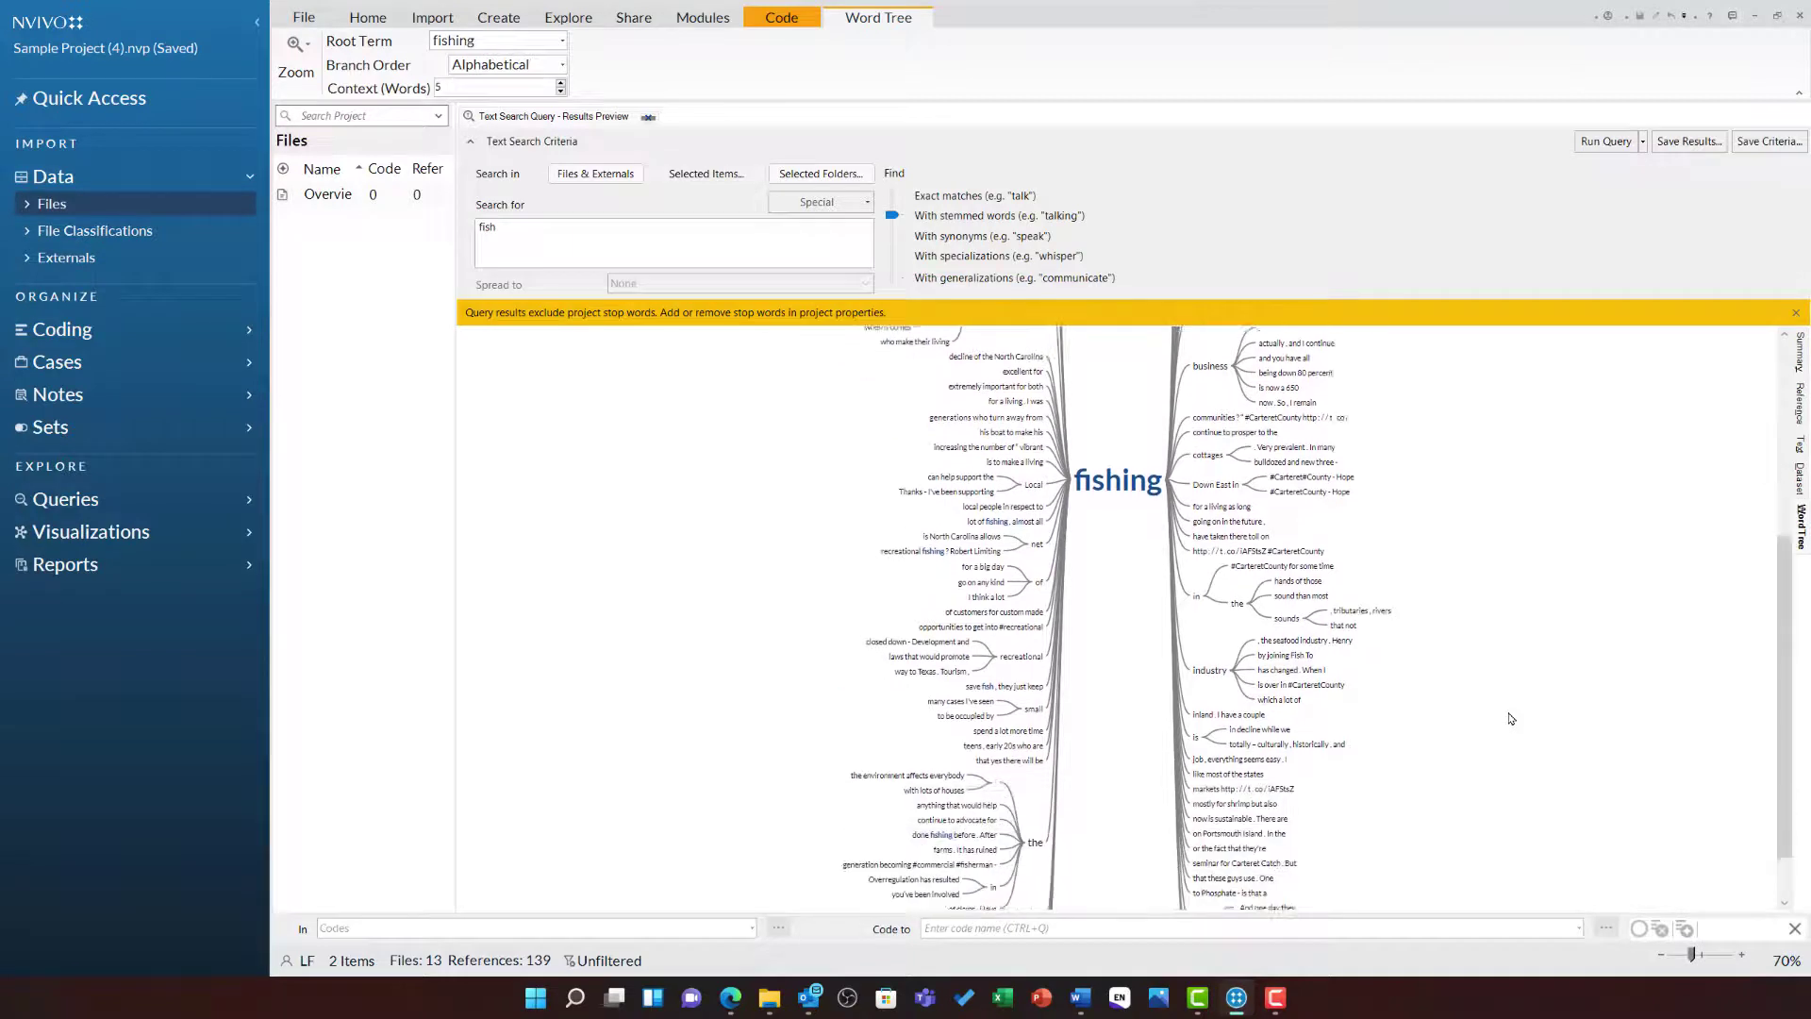
pyautogui.scroll(-1, 1511, 719)
pyautogui.scroll(4, 1511, 718)
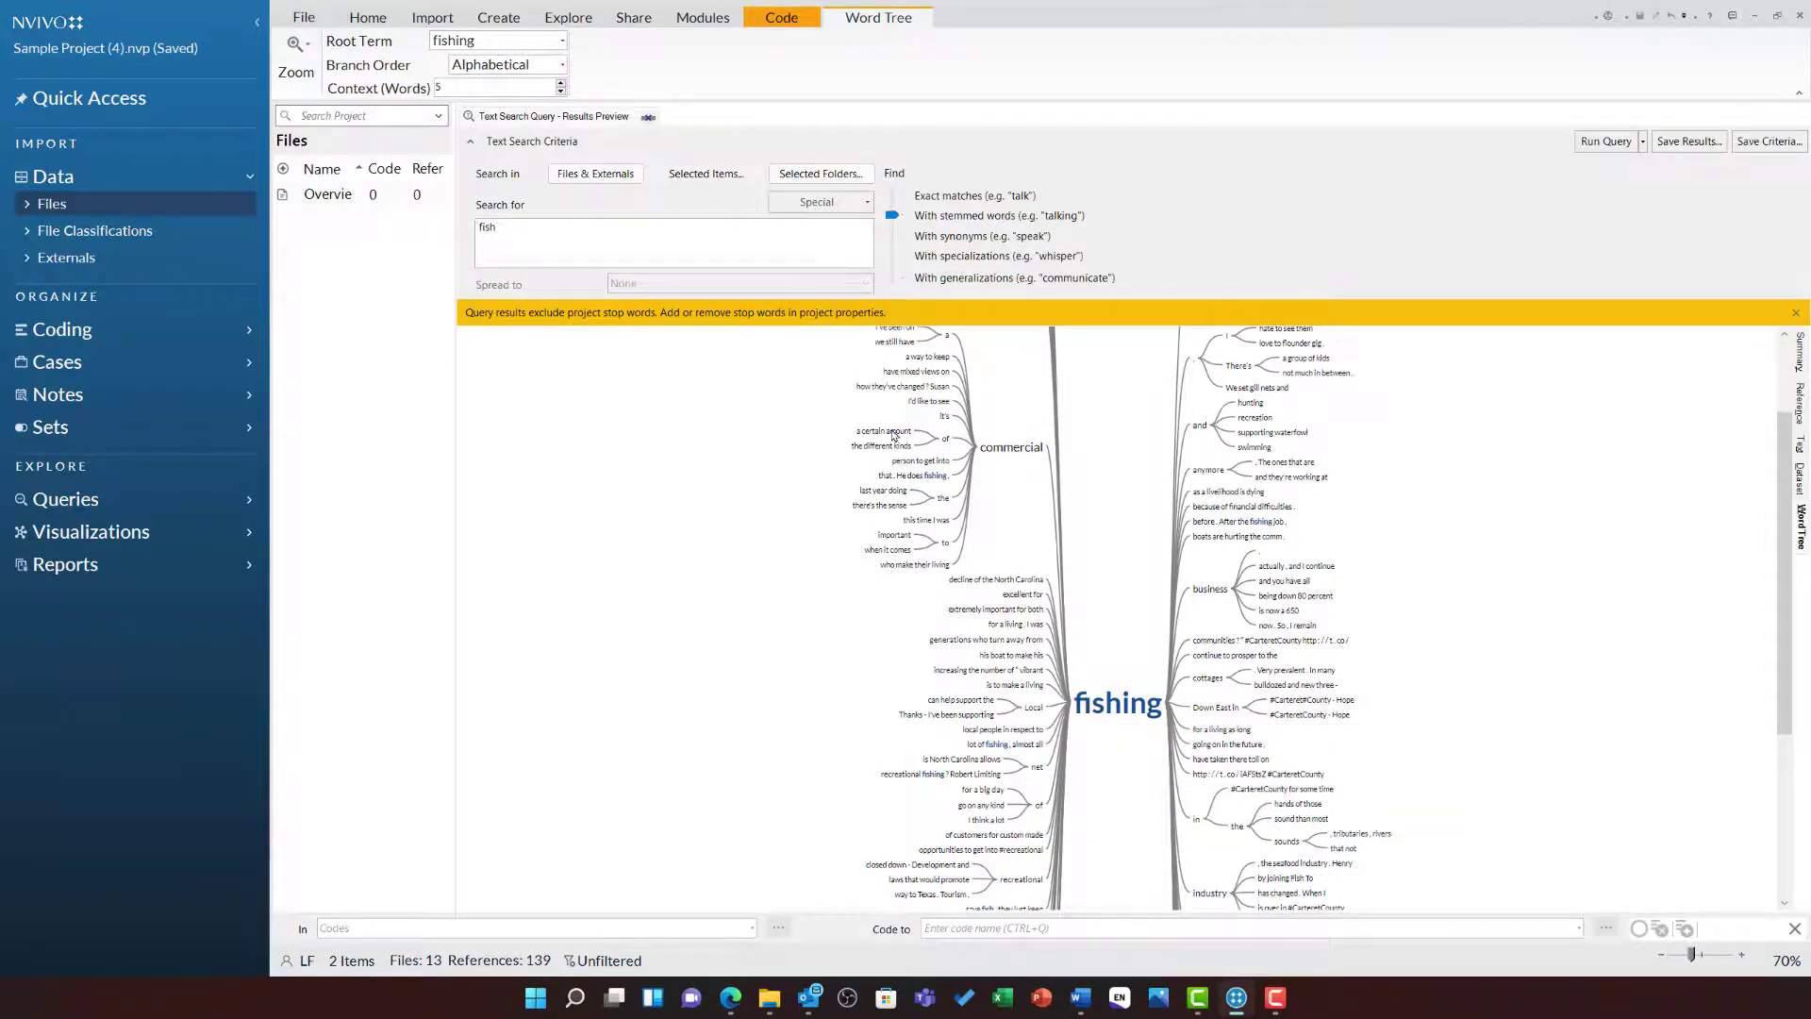
# Trace the 'that. He does fishing.' branch, then the 'have mixed views on' branch.
pyautogui.click(896, 478)
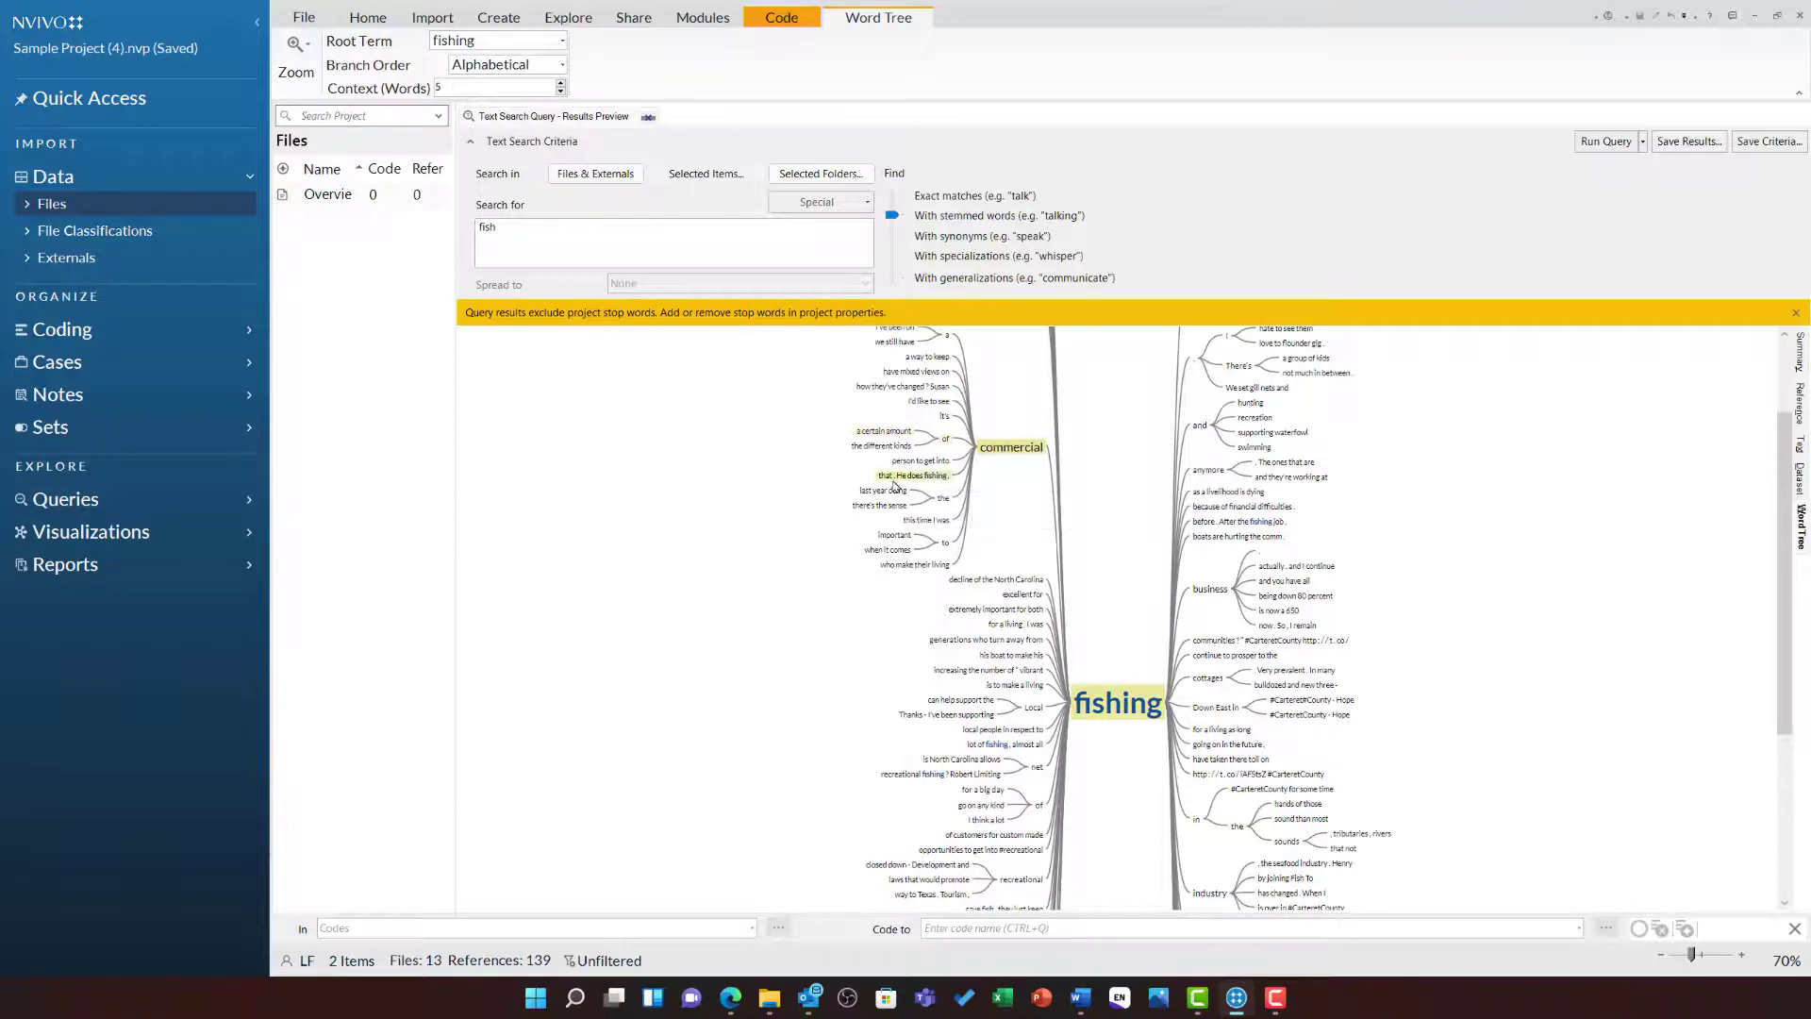
pyautogui.click(908, 372)
pyautogui.scroll(-3, 1292, 677)
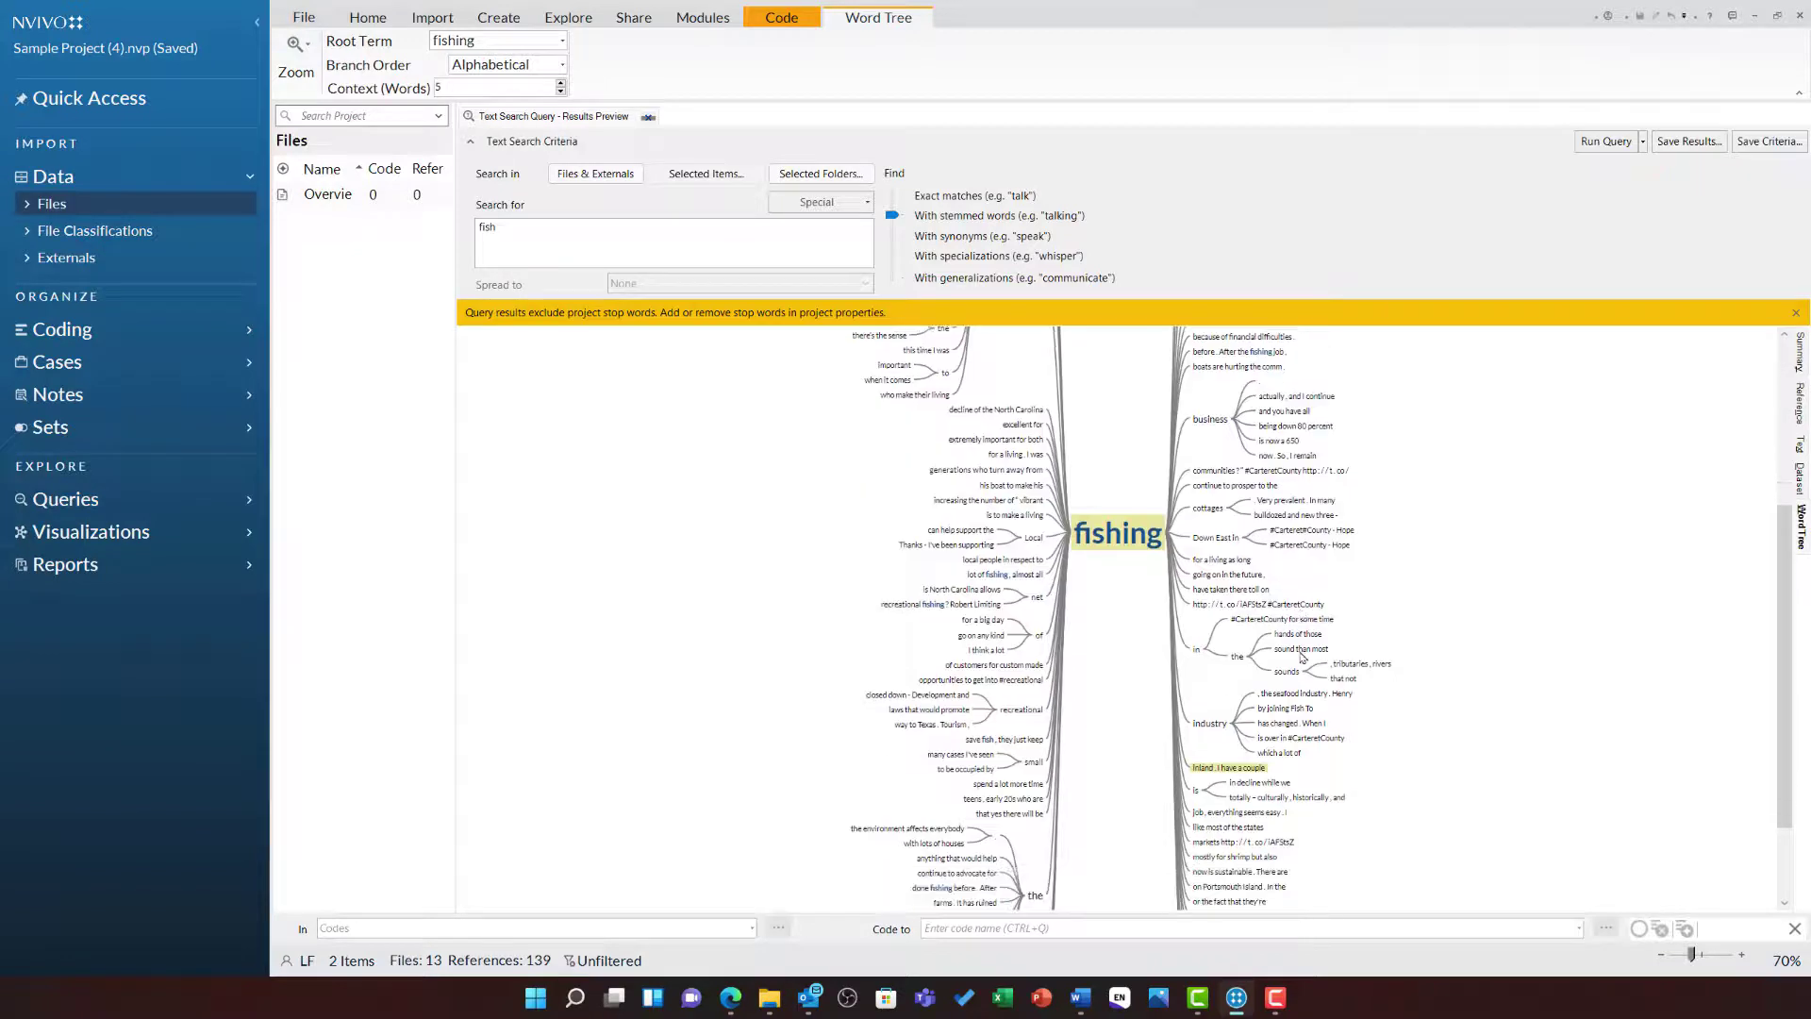
pyautogui.scroll(4, 1301, 660)
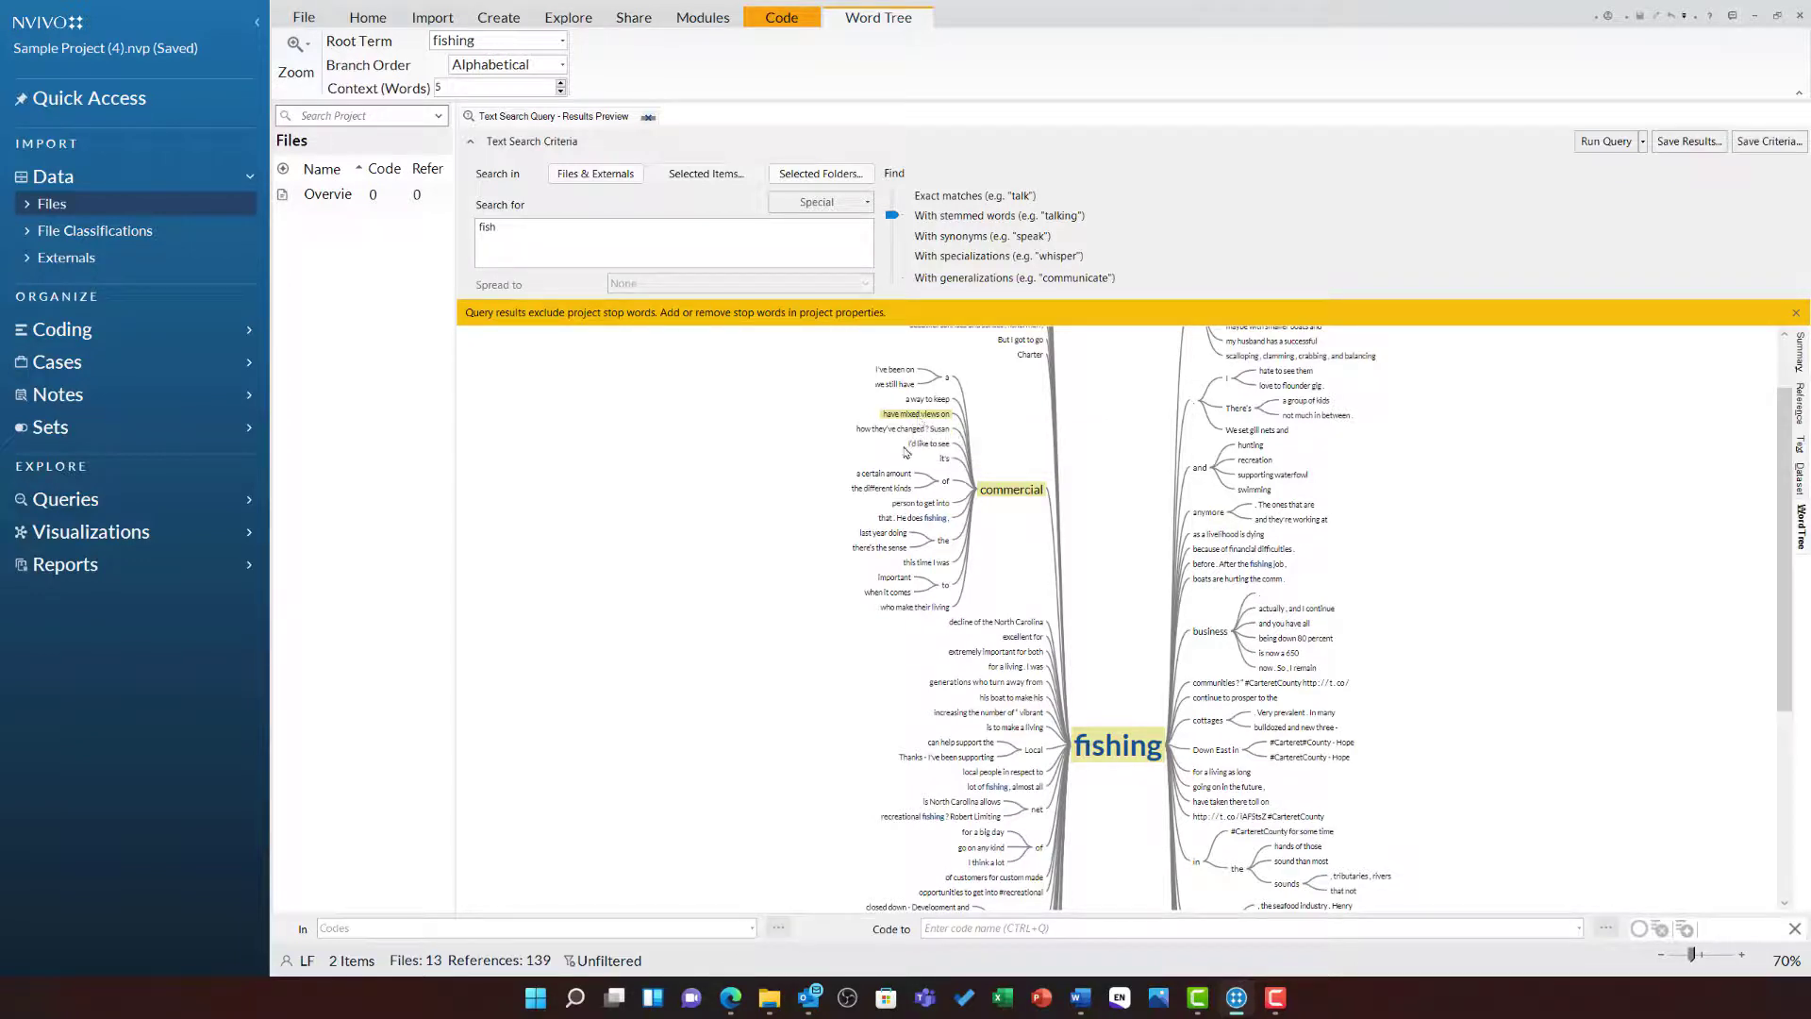
# Search 'have mixed views on commercial fishing', open its interview, and return to the word tree.
pyautogui.click(902, 417)
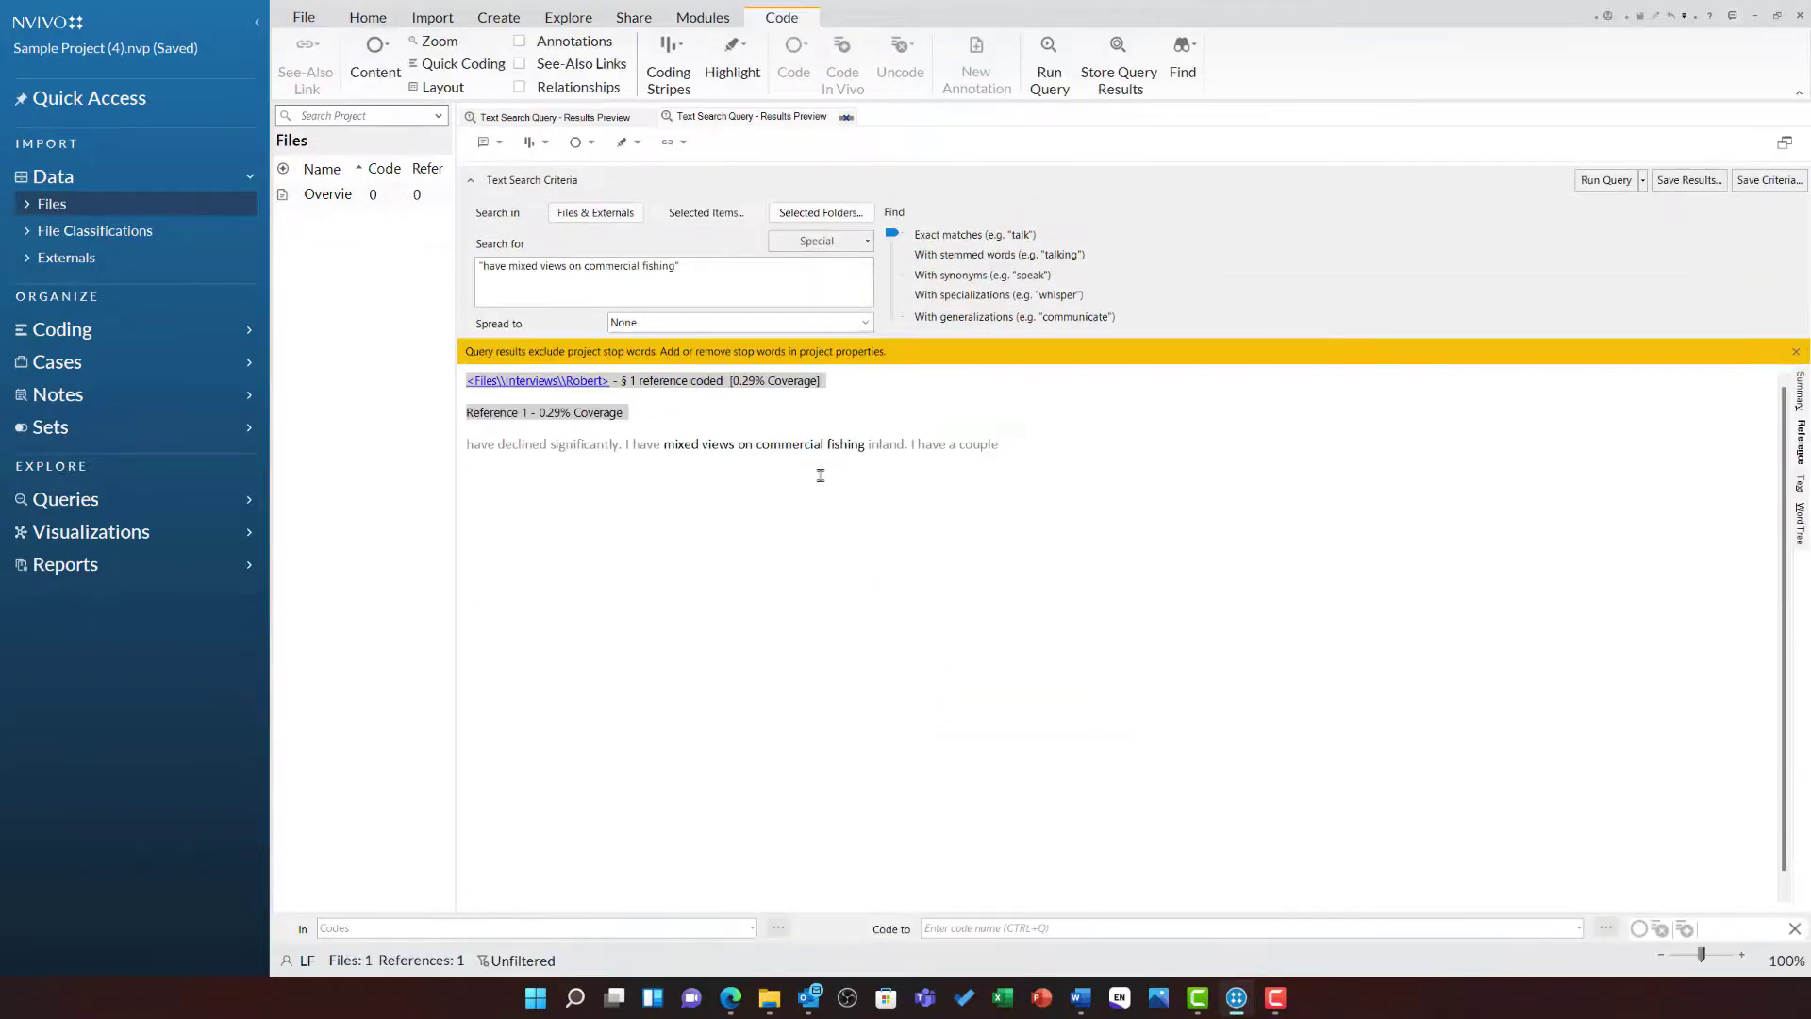
pyautogui.click(575, 385)
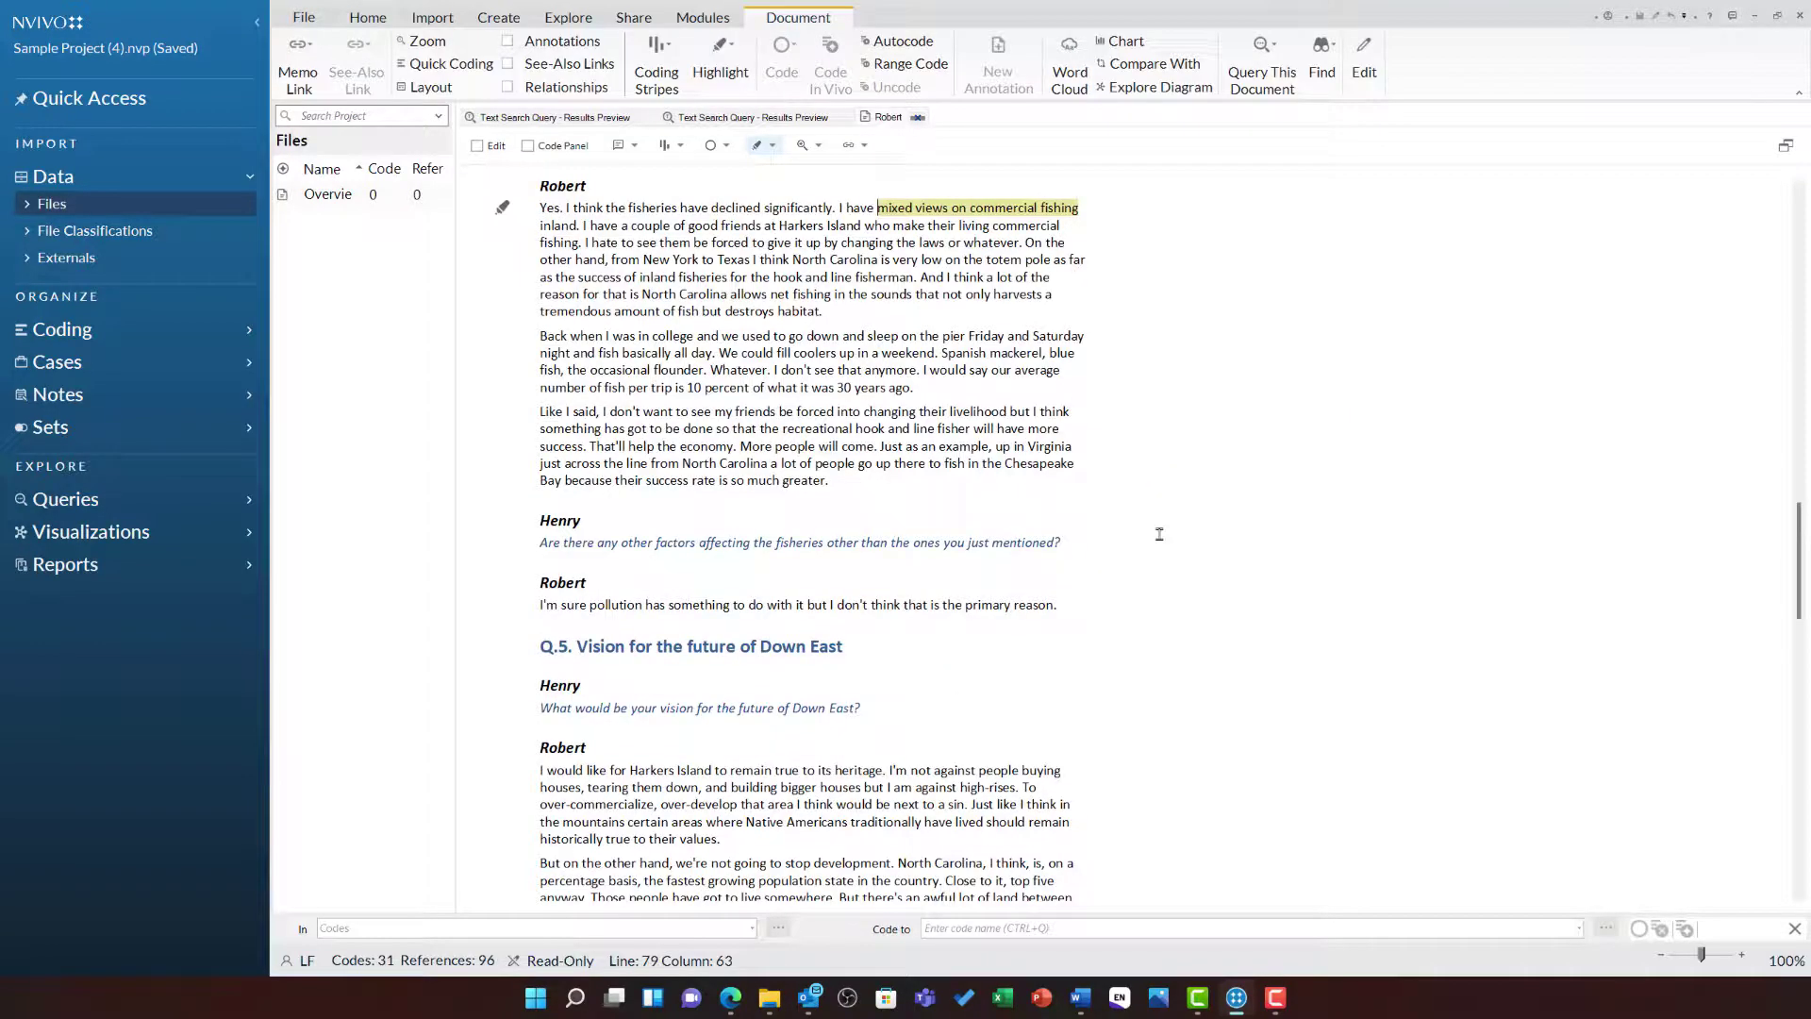
pyautogui.click(562, 118)
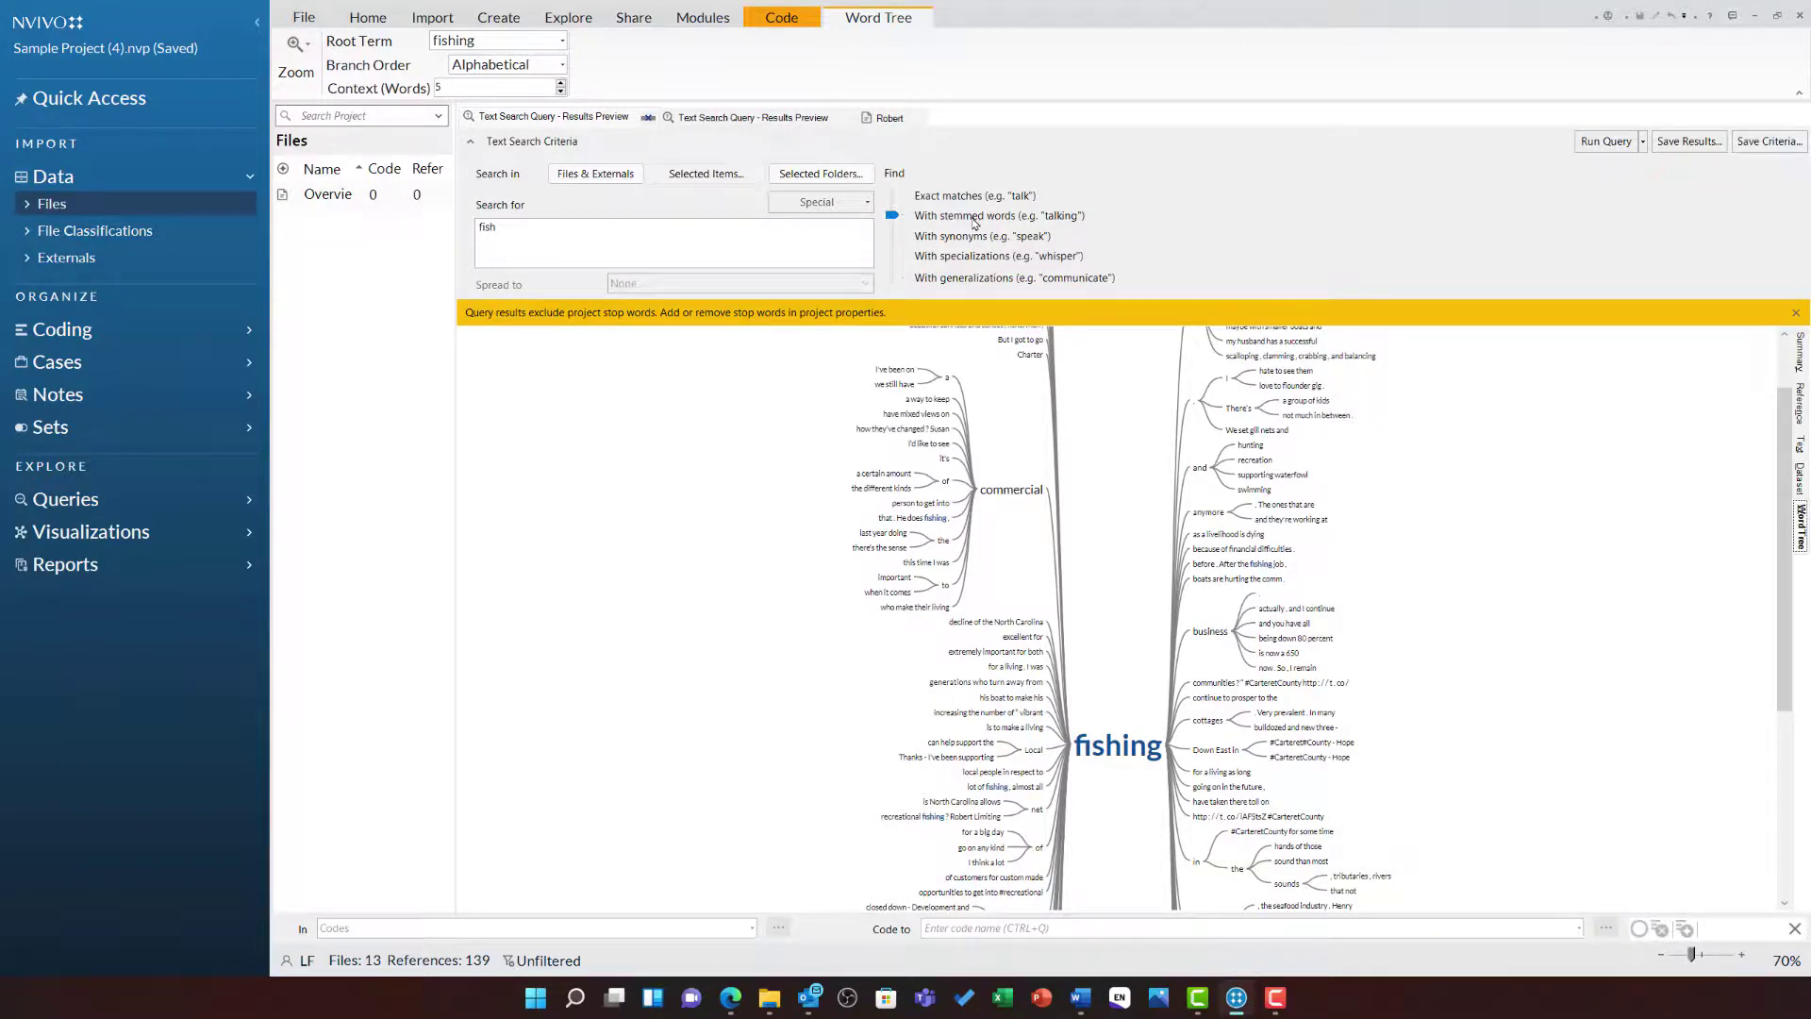
# Change the word tree's root term from fishing to fish.
pyautogui.click(547, 45)
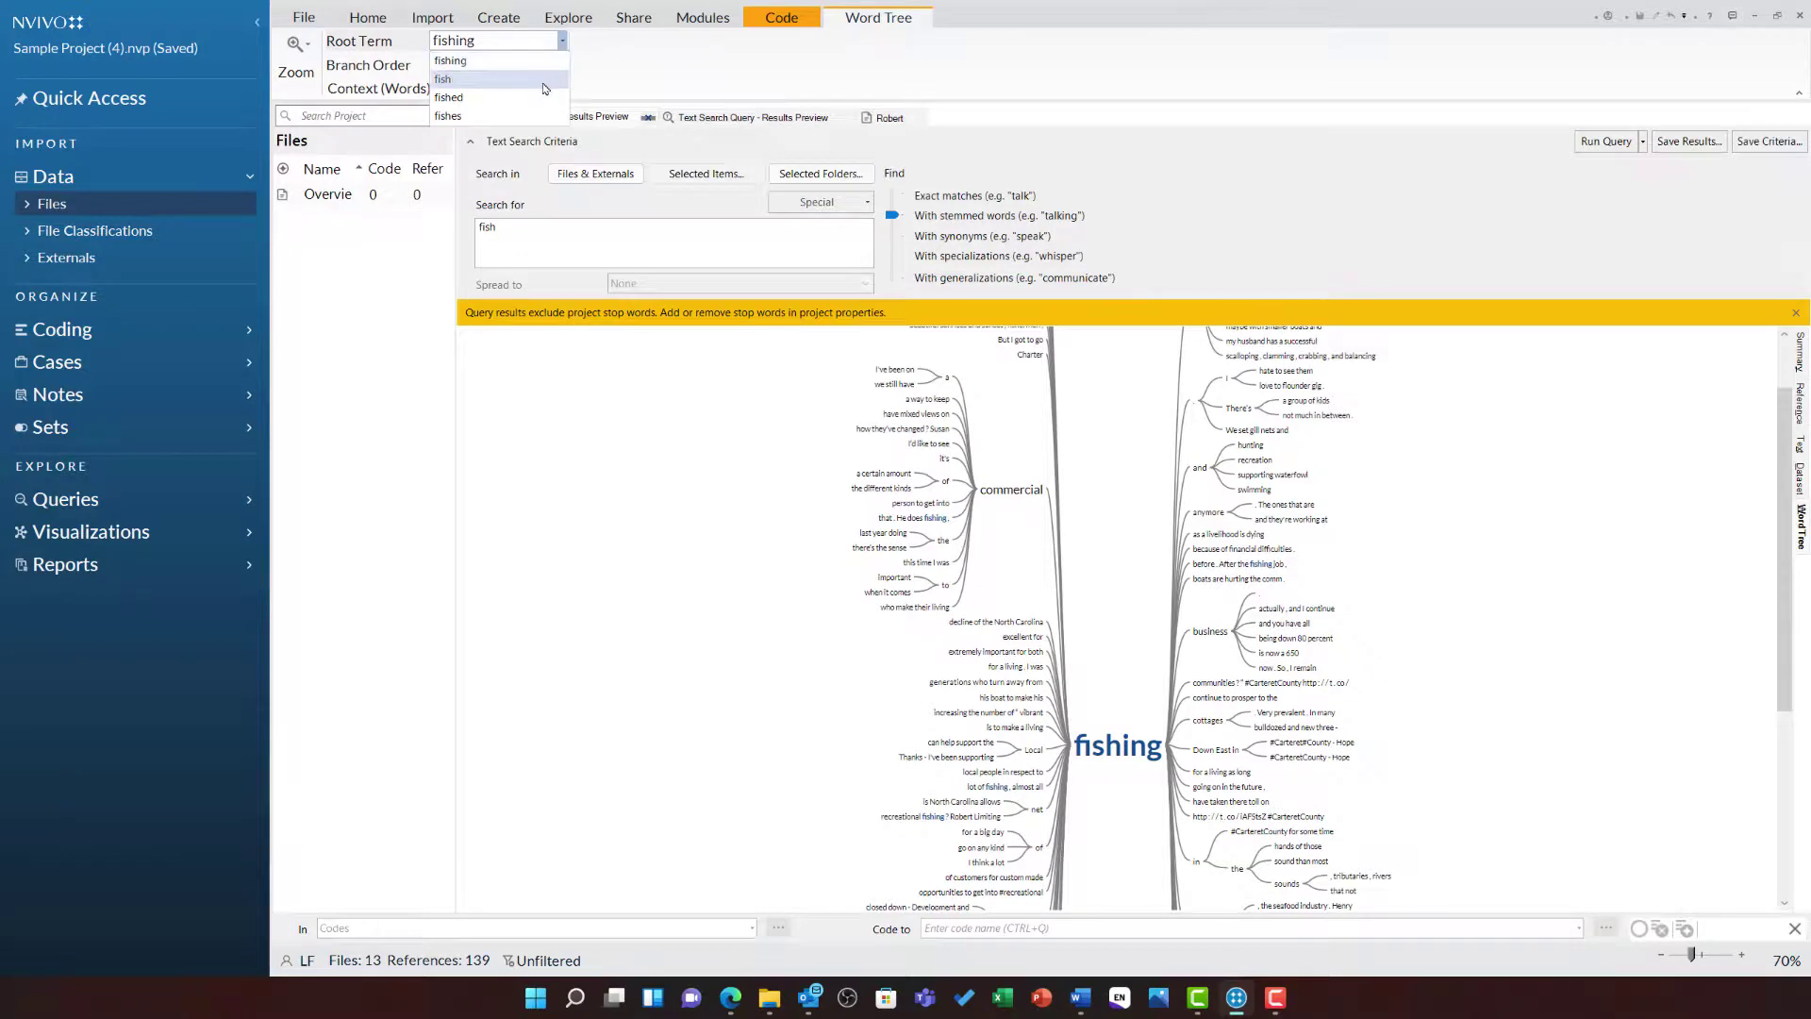
pyautogui.click(545, 82)
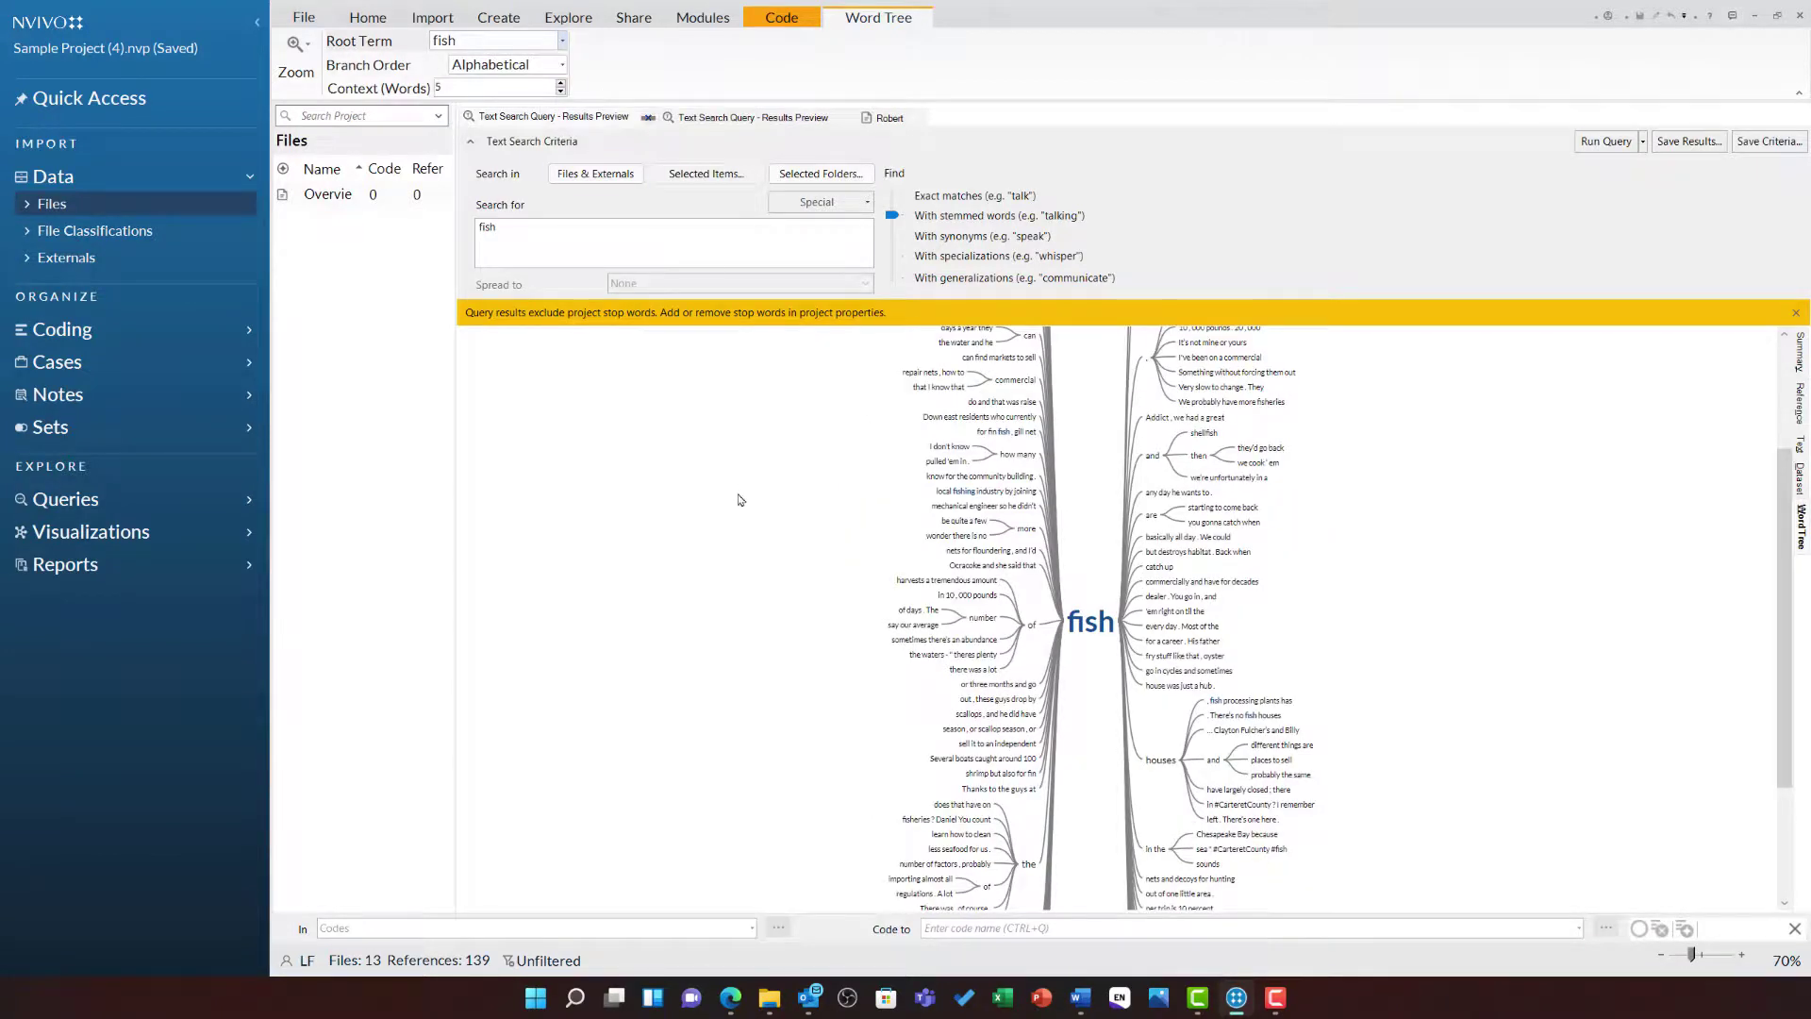
pyautogui.scroll(2, 741, 500)
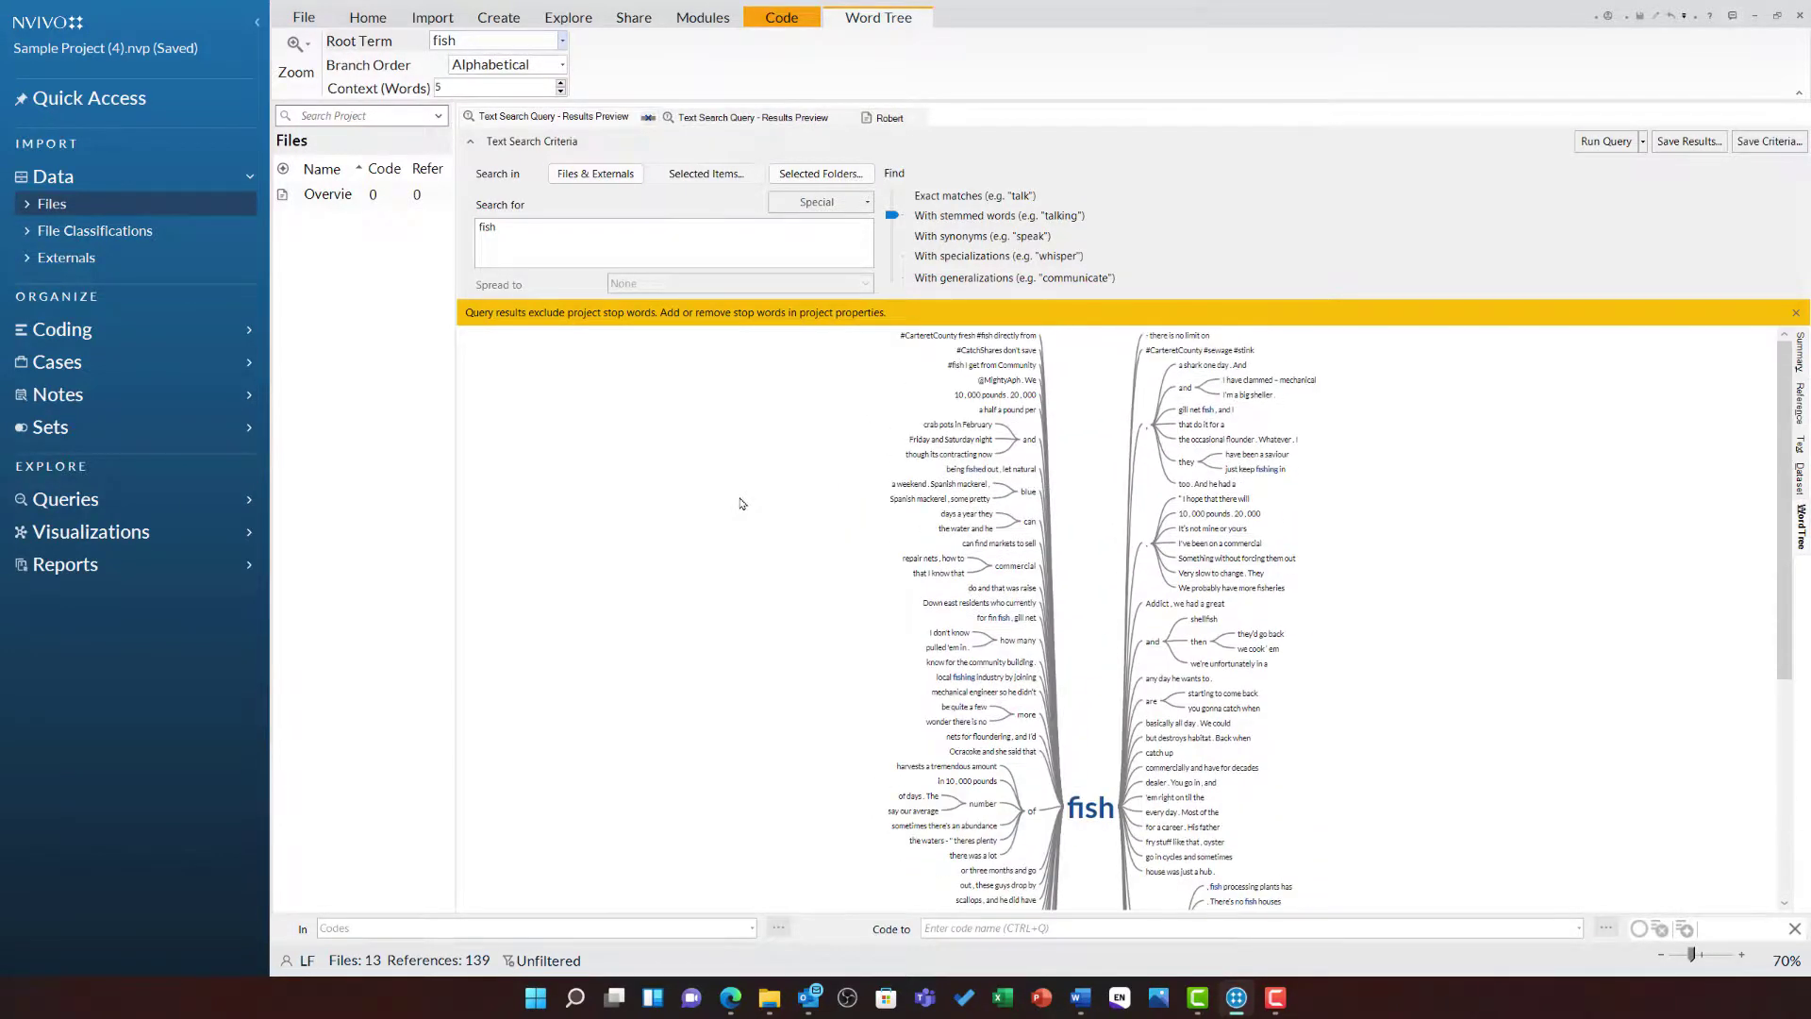
# Save the fish word tree as a GIF file in My Data via Export Word Tree.
pyautogui.rightClick(1320, 475)
pyautogui.click(1418, 502)
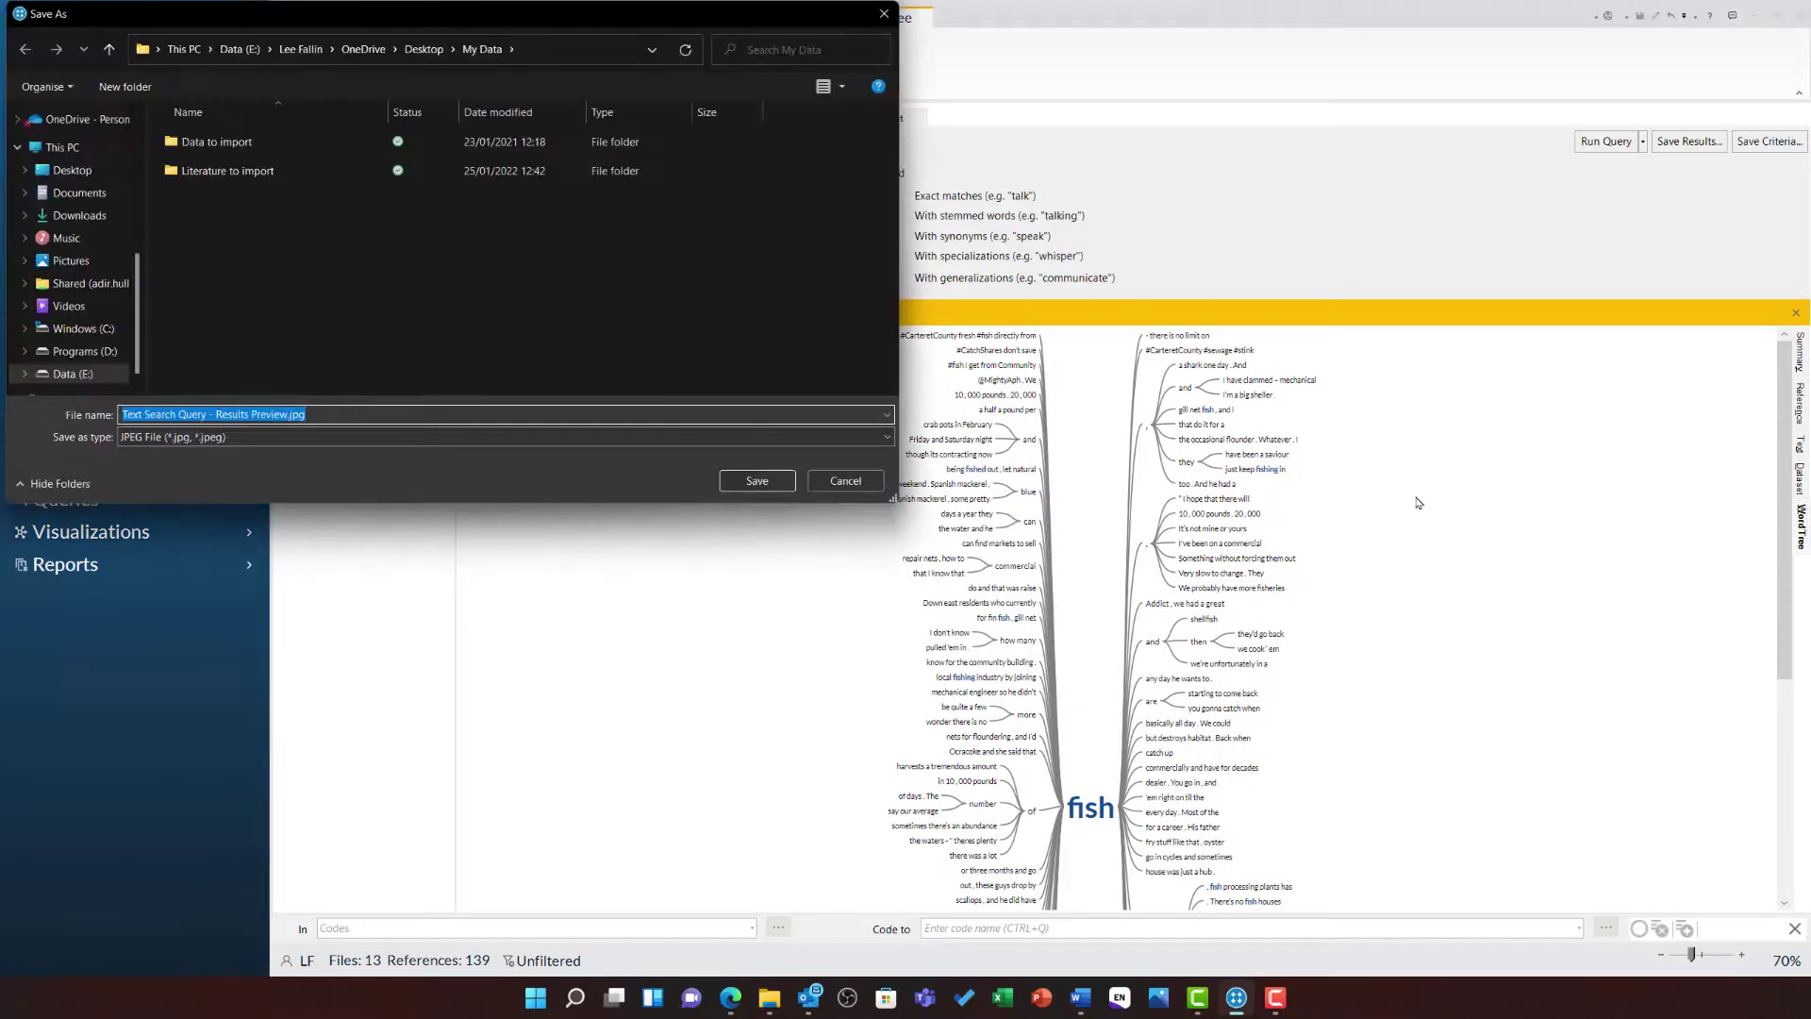
pyautogui.click(387, 437)
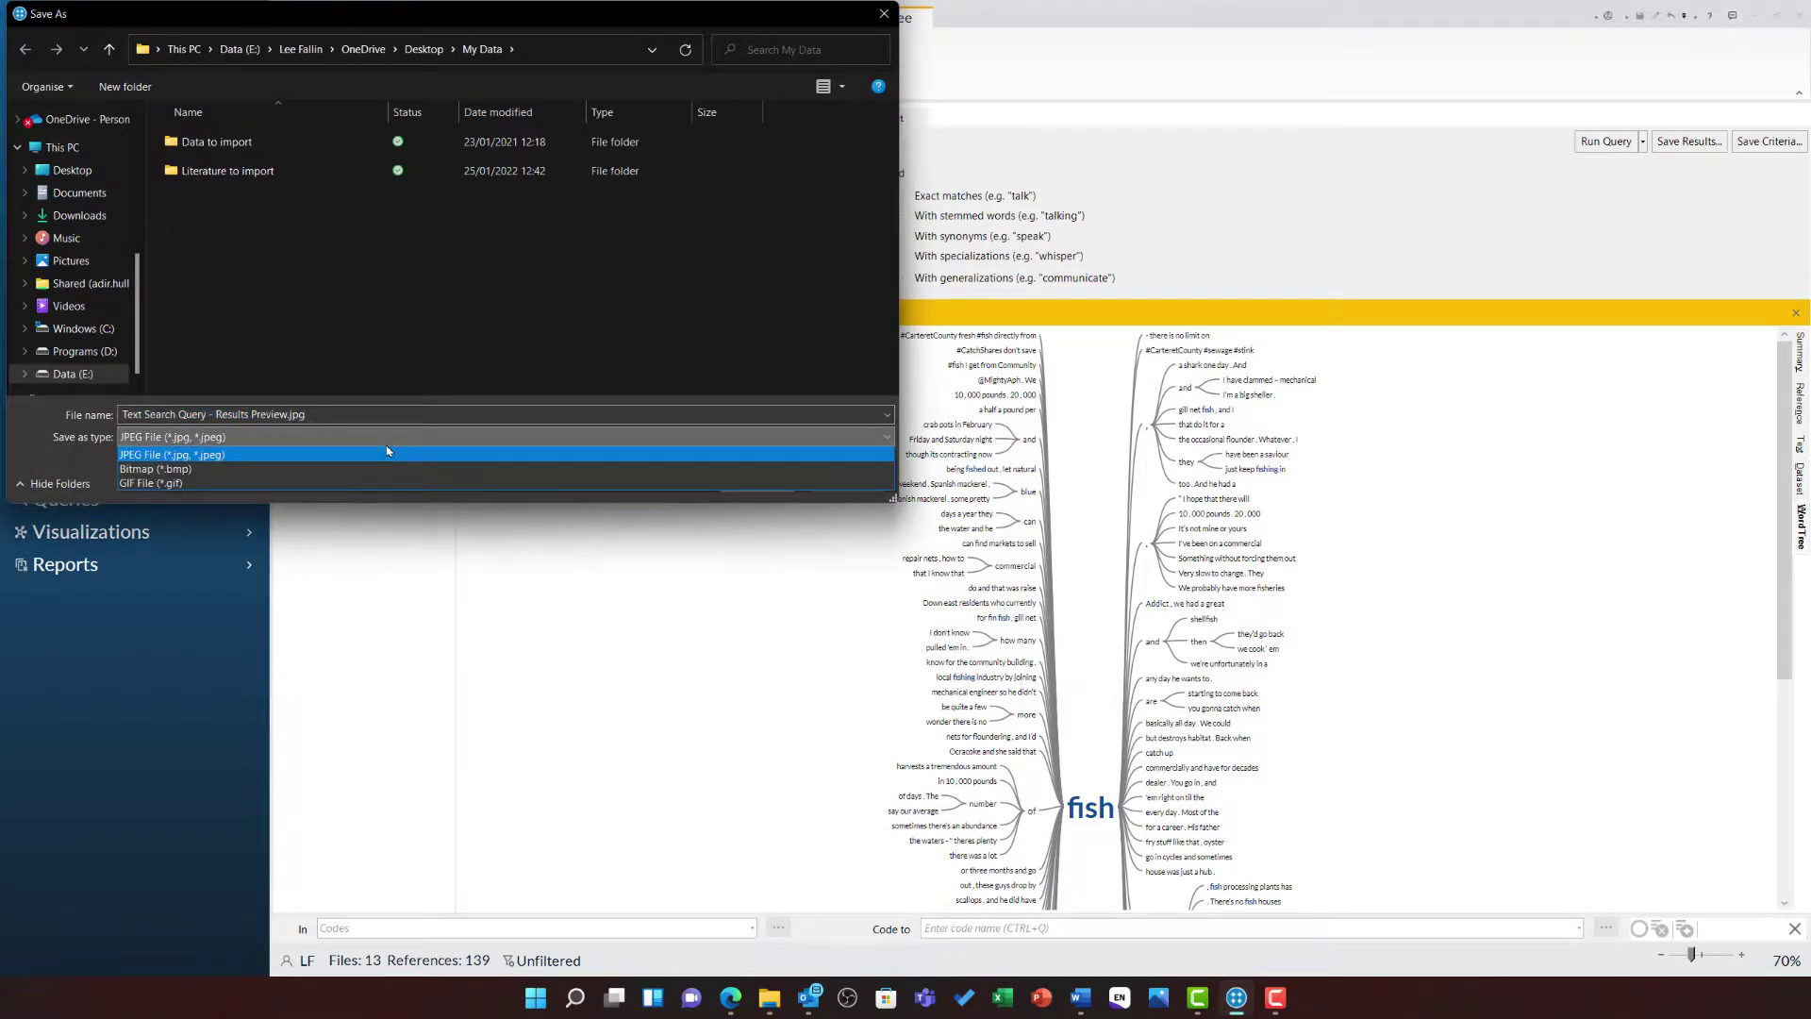
pyautogui.click(877, 484)
pyautogui.click(877, 488)
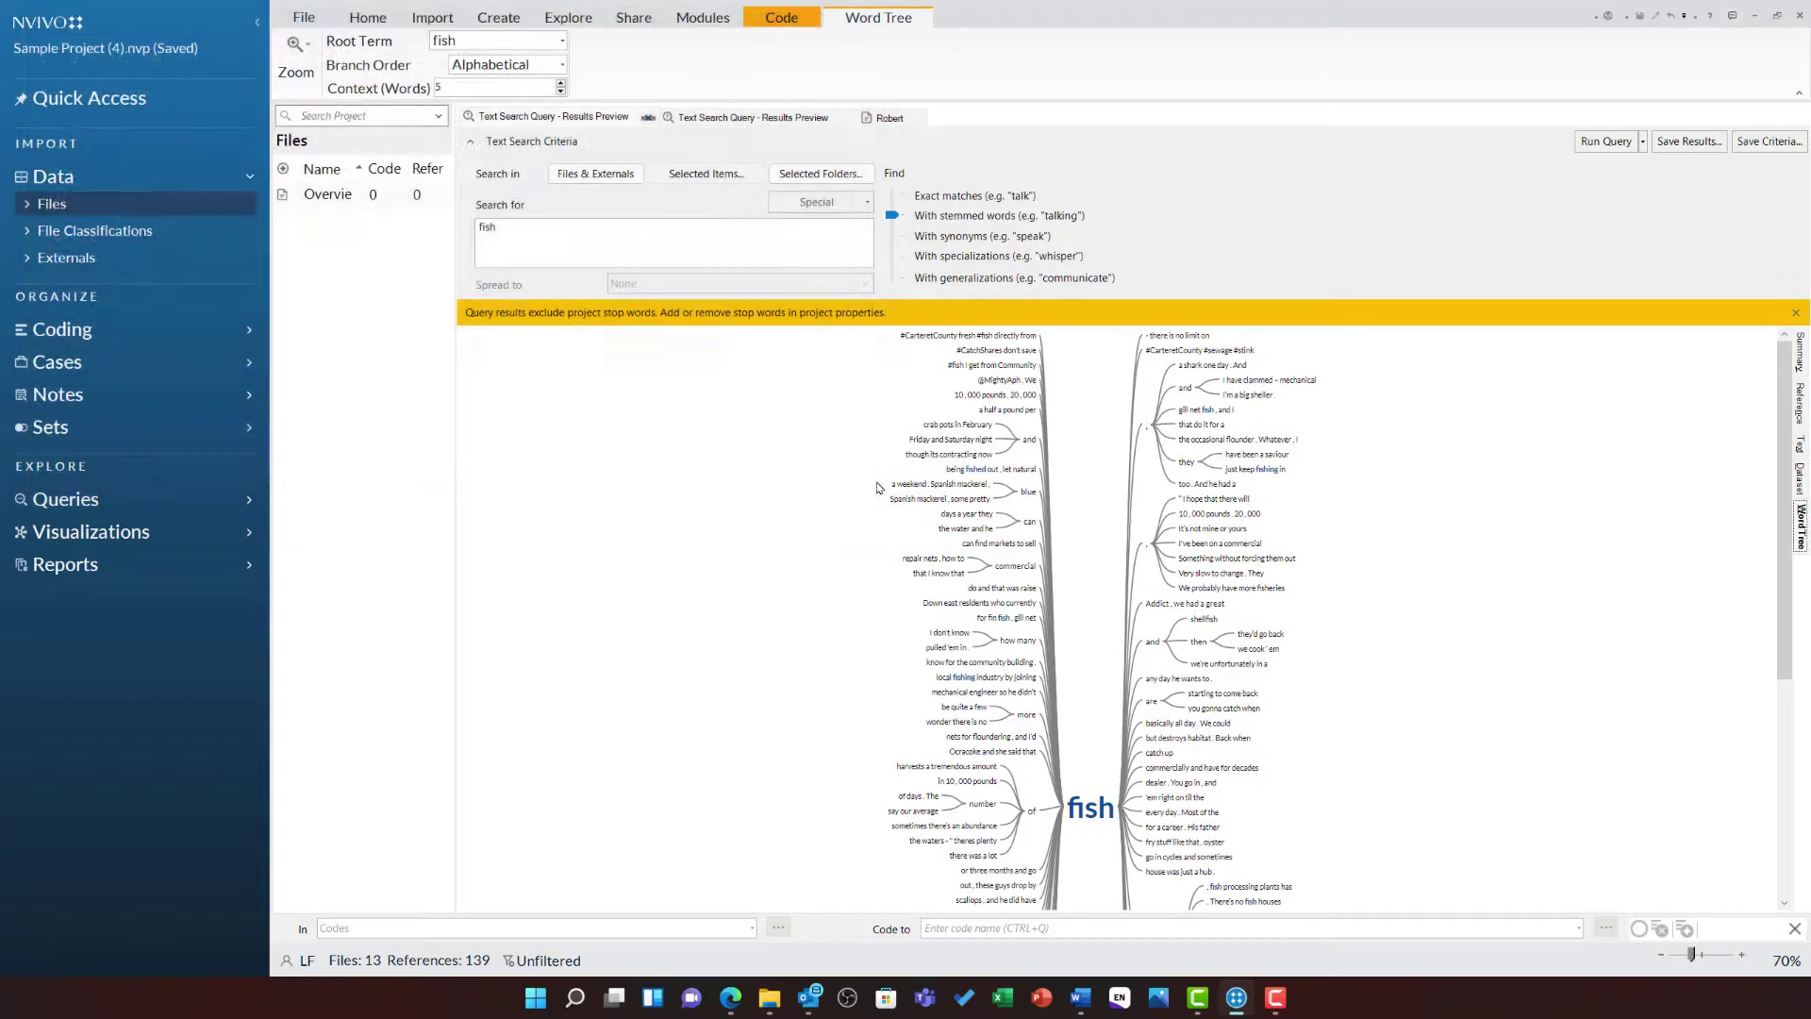